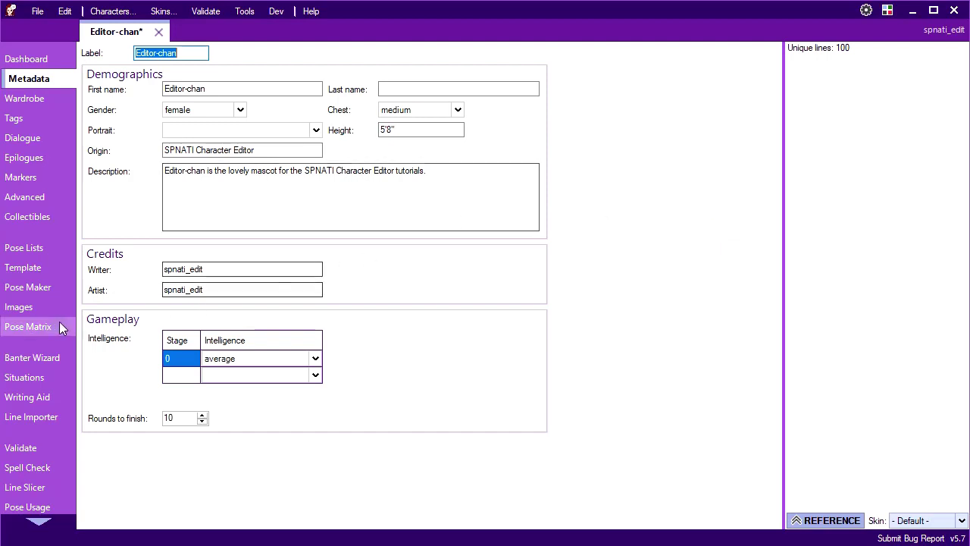
Open the Pose Matrix and copy the character's exported code from KKL into the calm cell of 0 - Fully Clothed.
left_click(25, 329)
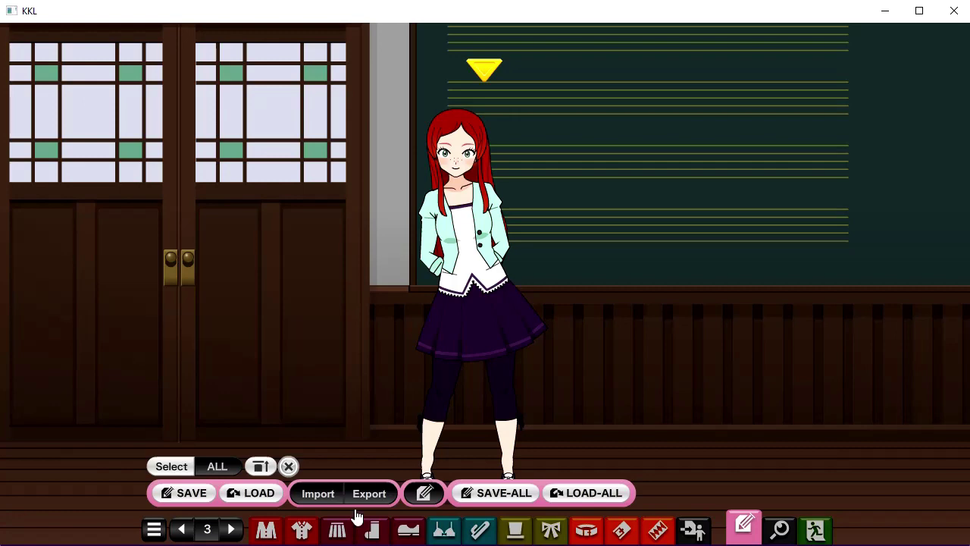
left_click(356, 493)
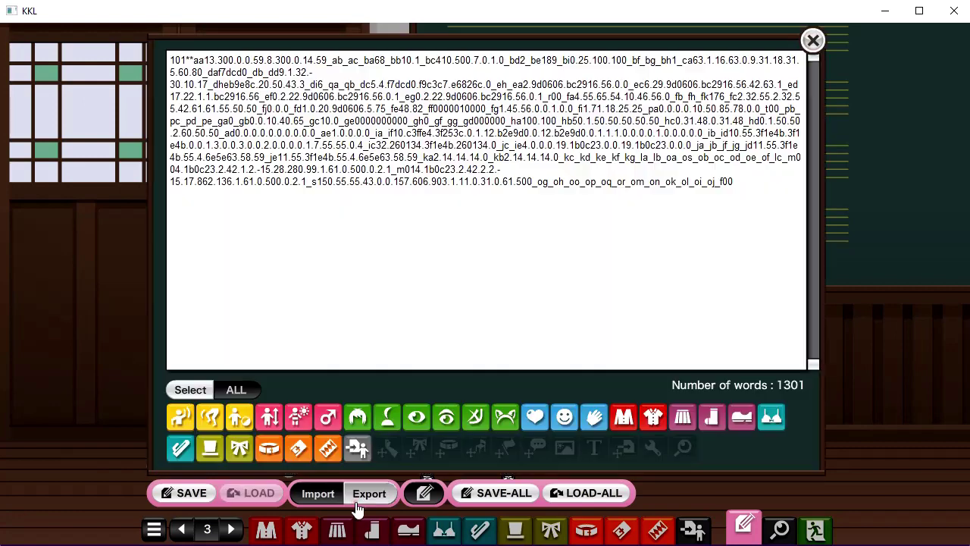
left_click(348, 269)
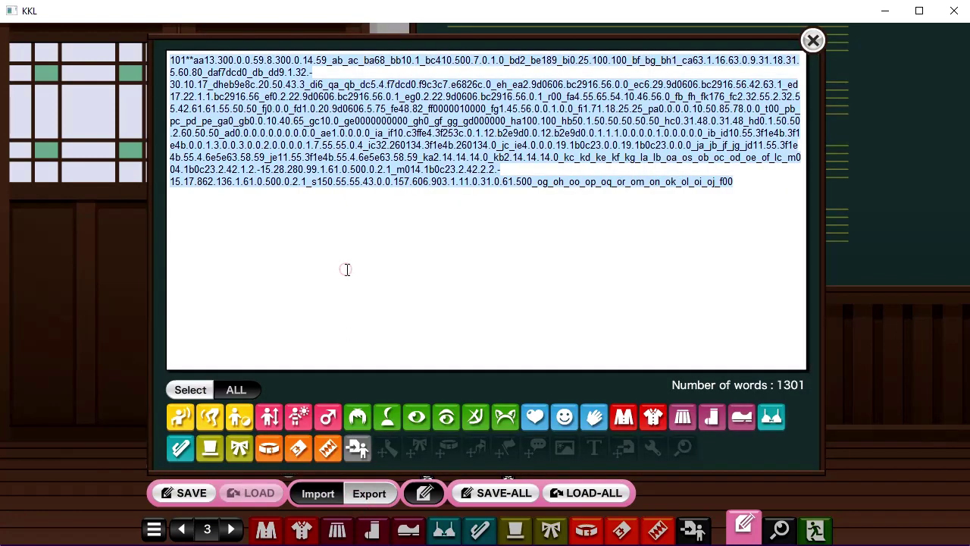
key("alt+Tab")
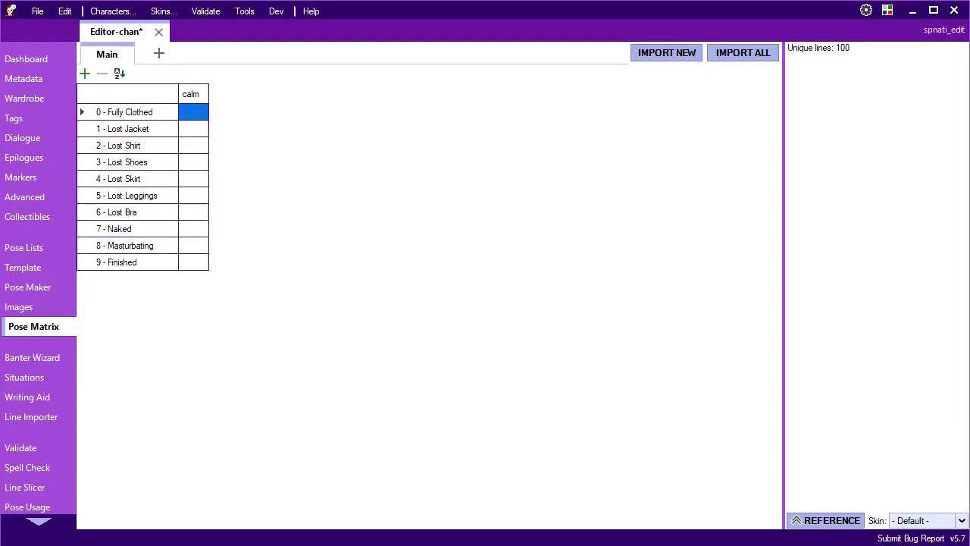
left_click(192, 115)
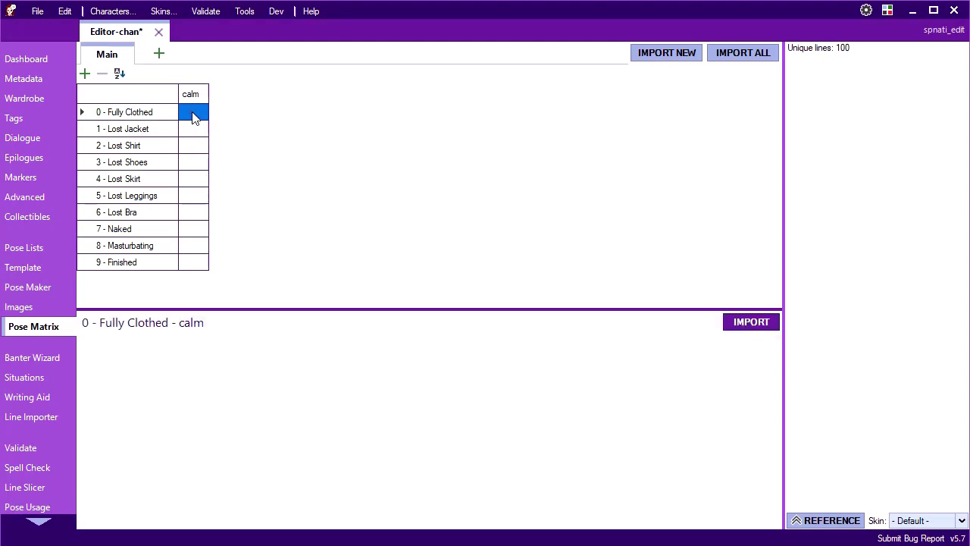
left_click(268, 386)
key("ctrl+v")
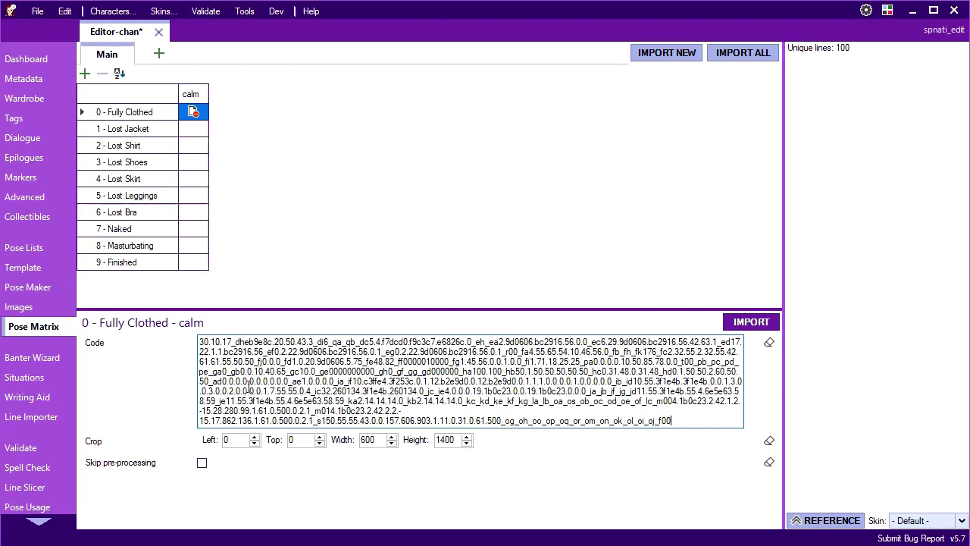
Start importing the Fully Clothed calm pose, cancel the cropping, and close the code export window in KKL.
left_click(756, 324)
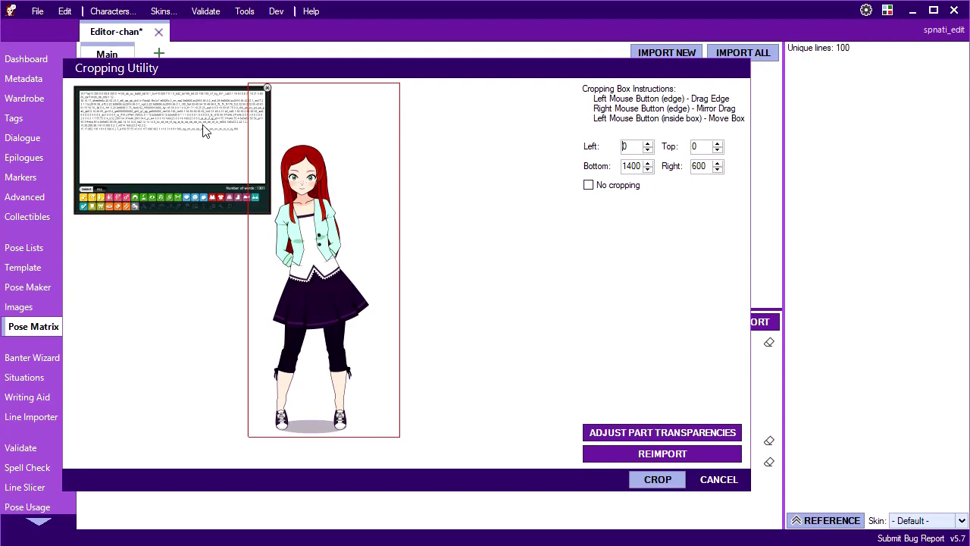
left_click(722, 479)
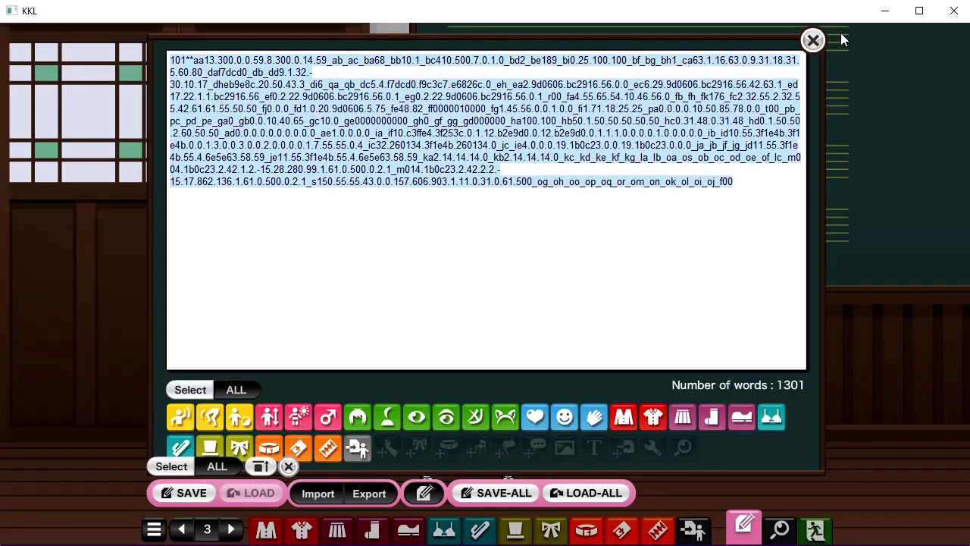
left_click(814, 41)
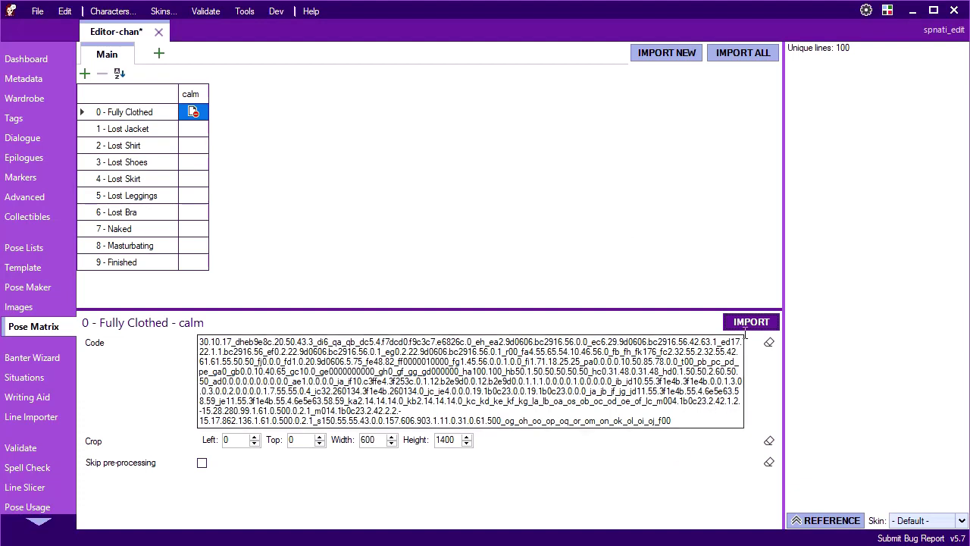
Import the Fully Clothed calm pose and narrow its crop from both sides to left 8 and width 483.
left_click(751, 321)
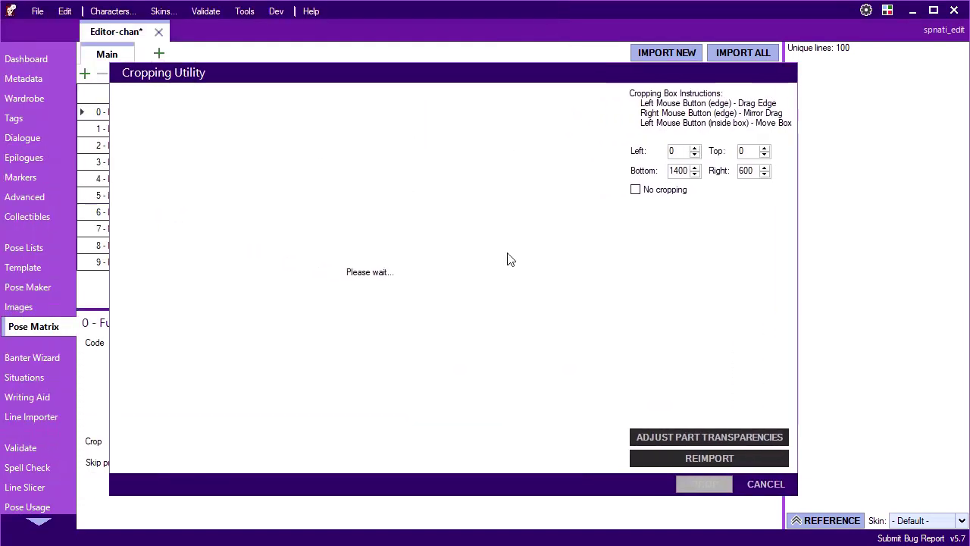
left_click_drag(448, 240, 422, 241)
left_click_drag(313, 228, 297, 229)
left_click(715, 490)
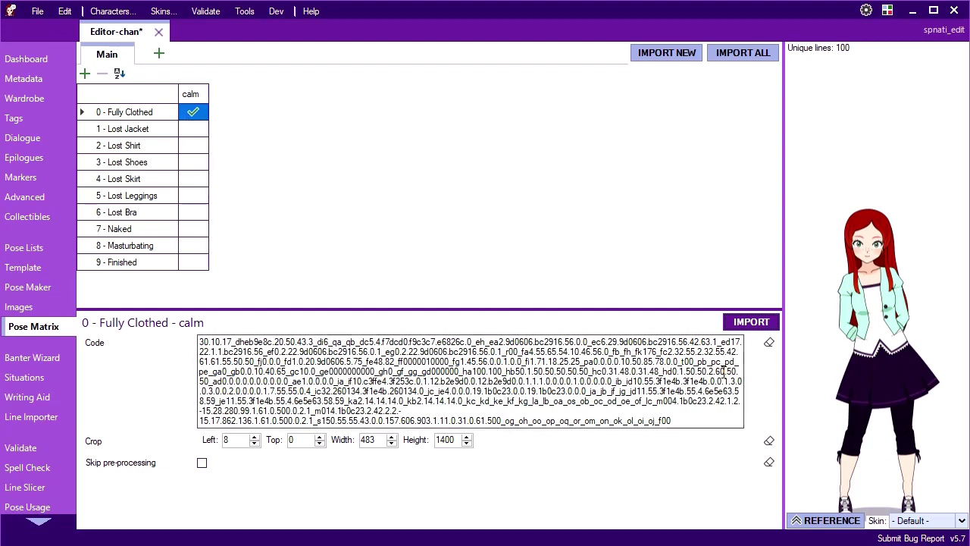
Copy KKL's exported code of the character without the jacket into the calm cell of 1 - Lost Jacket.
left_click(191, 132)
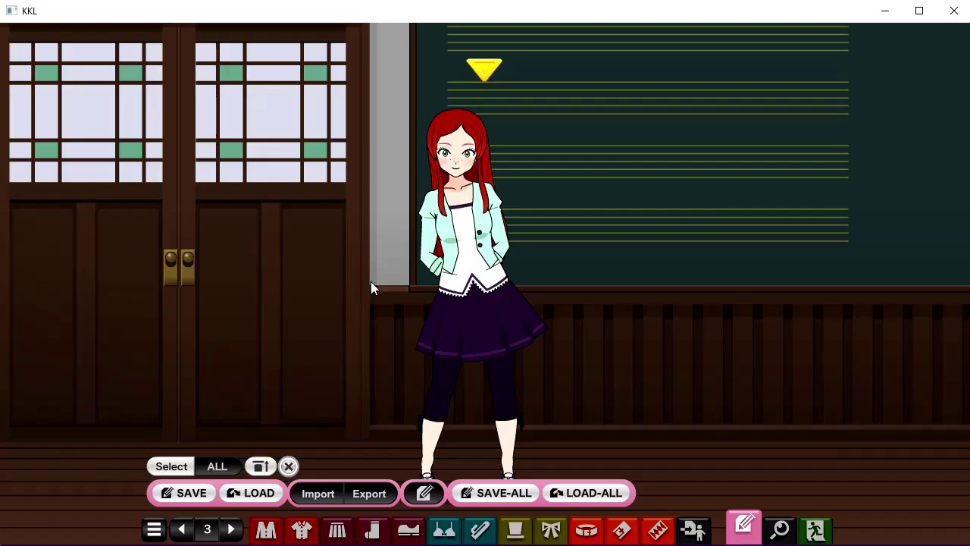
left_click(370, 493)
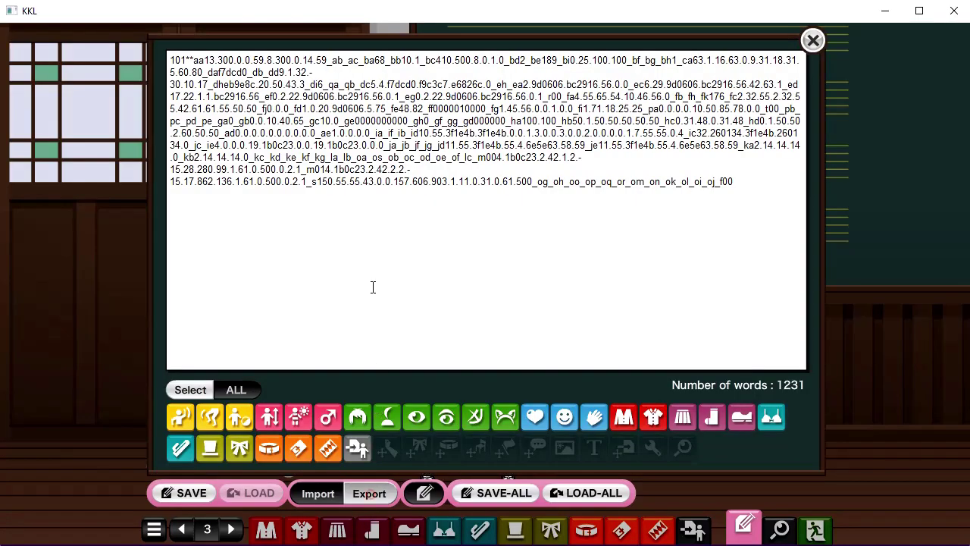
key("ctrl+a")
left_click(813, 40)
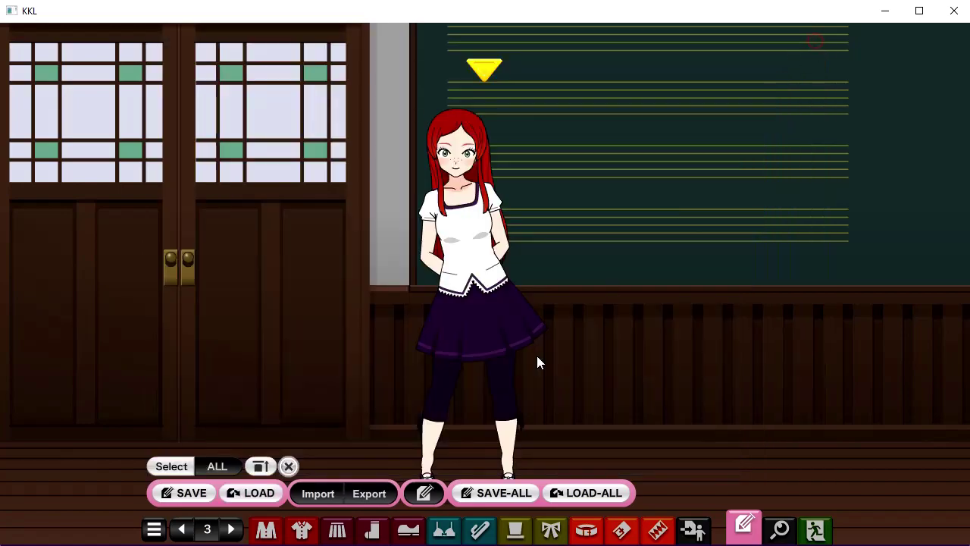
key("alt+Tab")
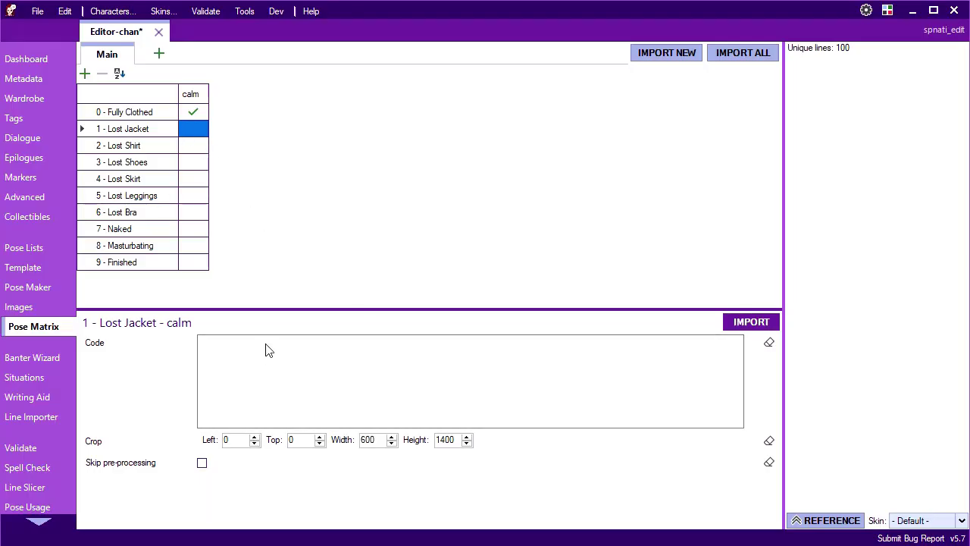
left_click(271, 381)
key("ctrl+v")
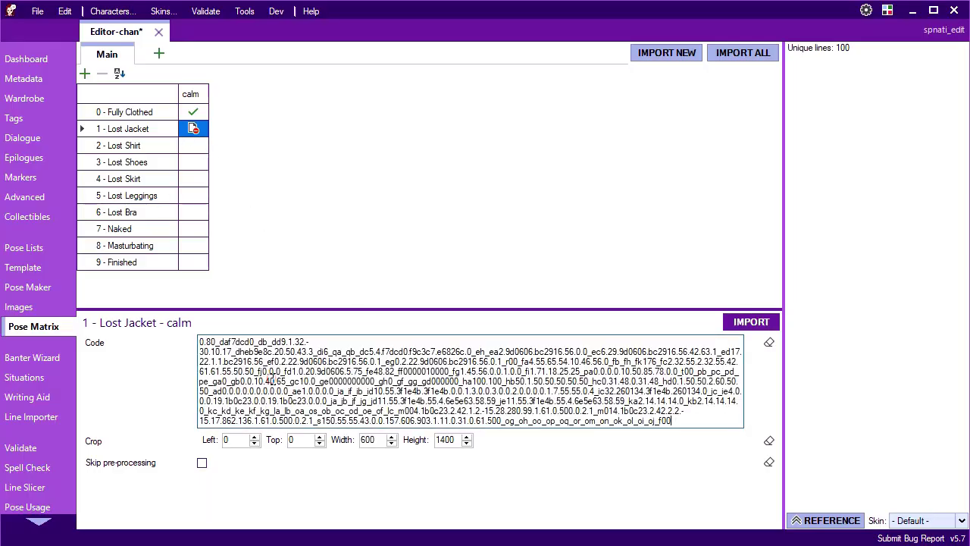
Compare the calm cells of Fully Clothed and Lost Jacket, and save the character.
left_click(194, 111)
left_click(194, 128)
left_click(192, 118)
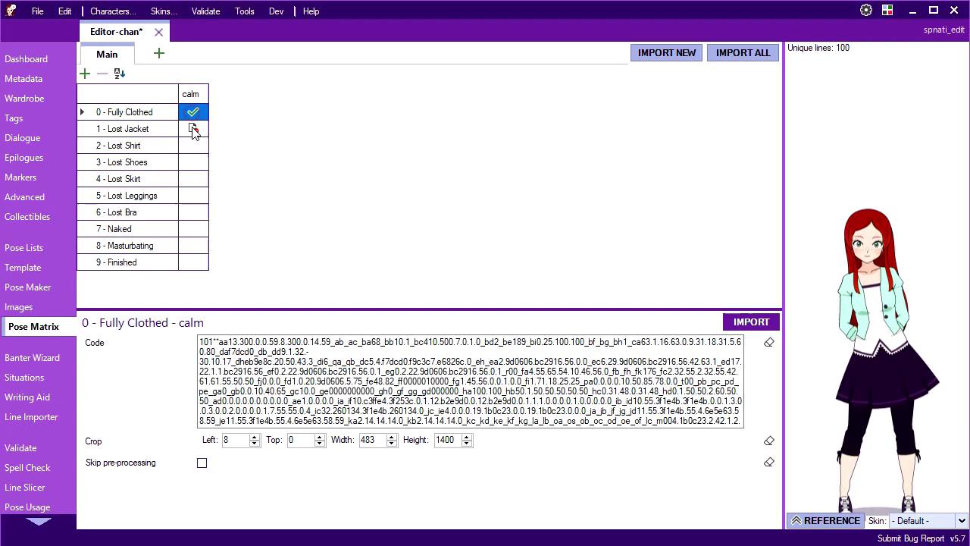
left_click(194, 129)
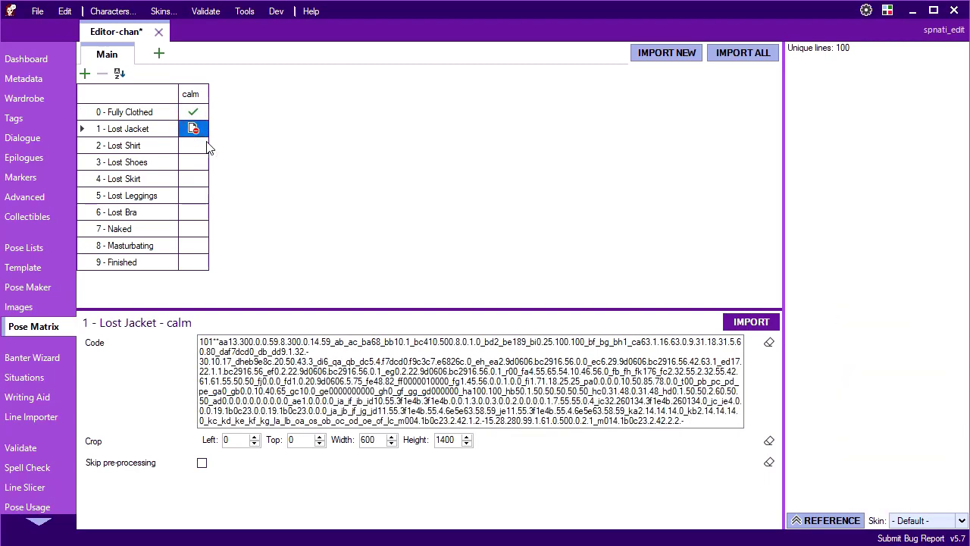
key("ctrl+s")
left_click(193, 112)
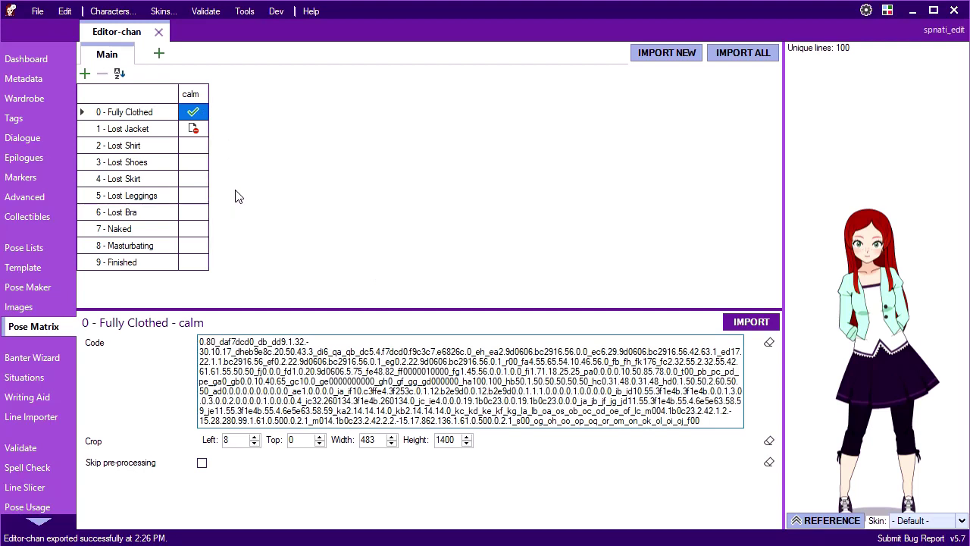
Add a pose named happy to the matrix.
left_click(86, 76)
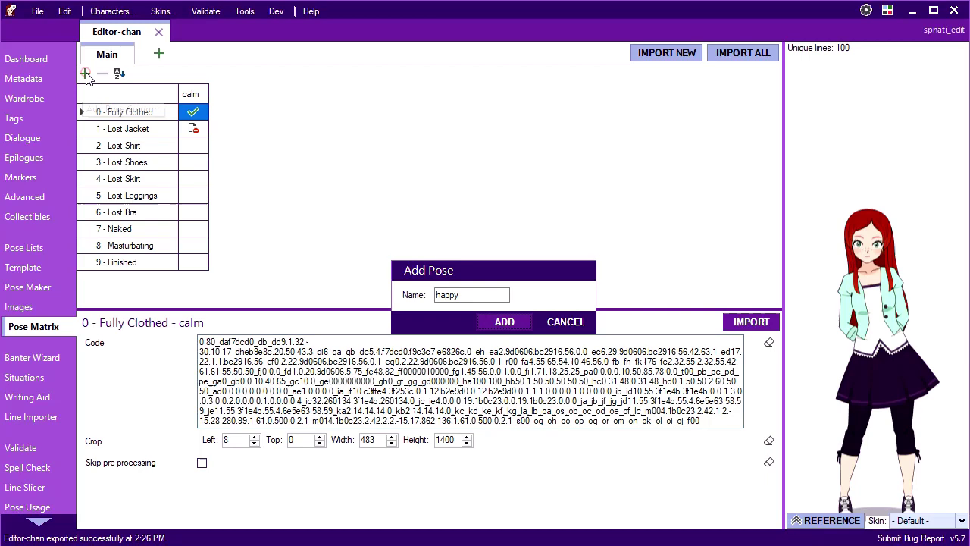
left_click(437, 294)
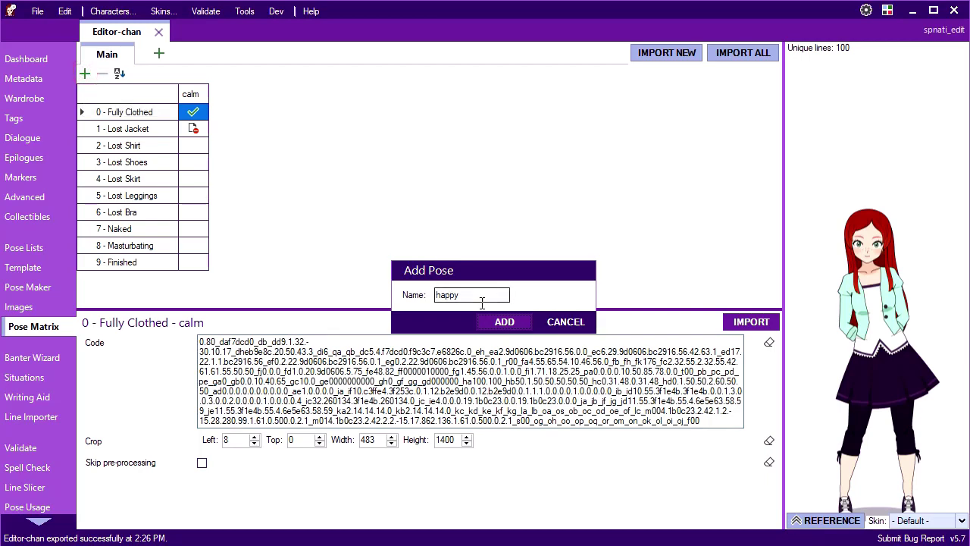
left_click(500, 321)
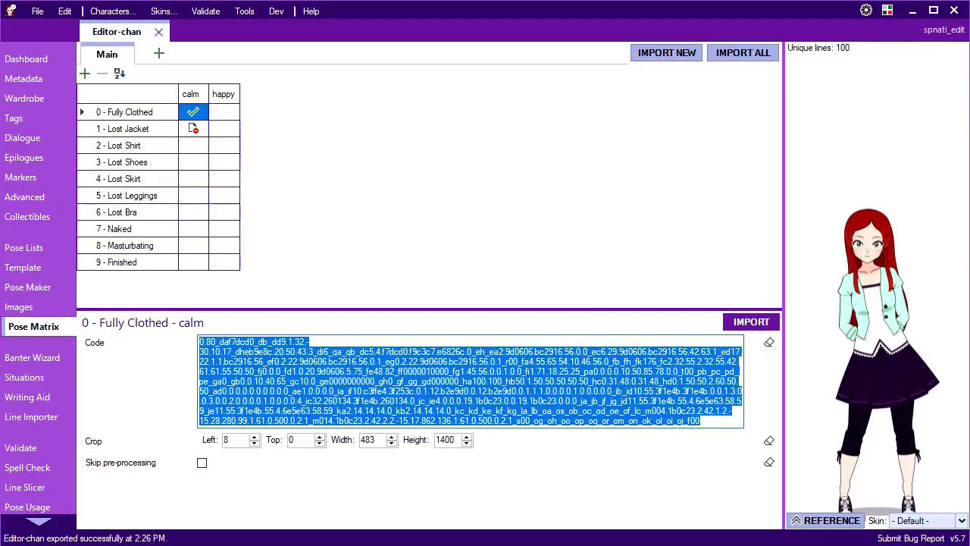
In KKL, give the character a closed-eyed smile and raise the right arm with rotation 157 and hand shape 40.
key("alt+Tab")
left_click(231, 529)
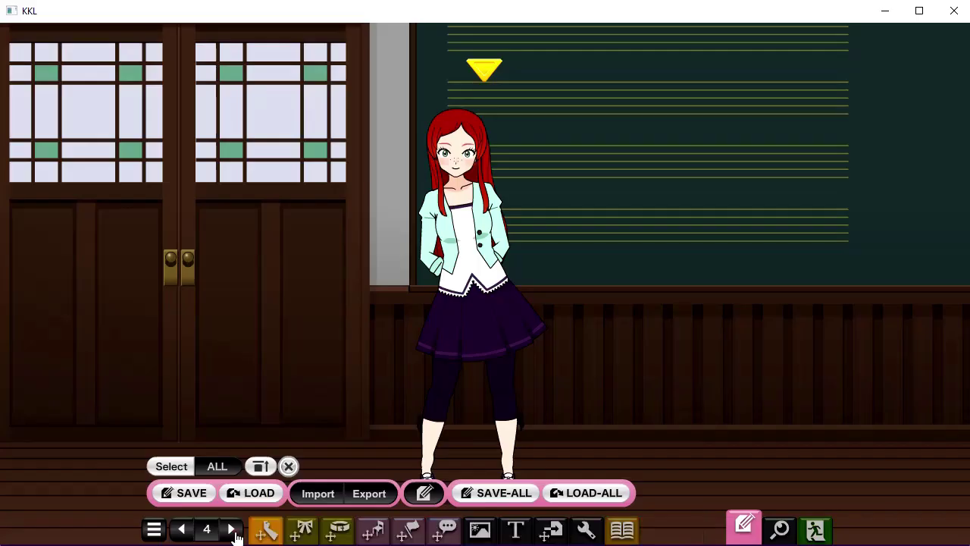
left_click(232, 529)
left_click(231, 529)
left_click(181, 529)
left_click(407, 529)
left_click(209, 437)
left_click(339, 437)
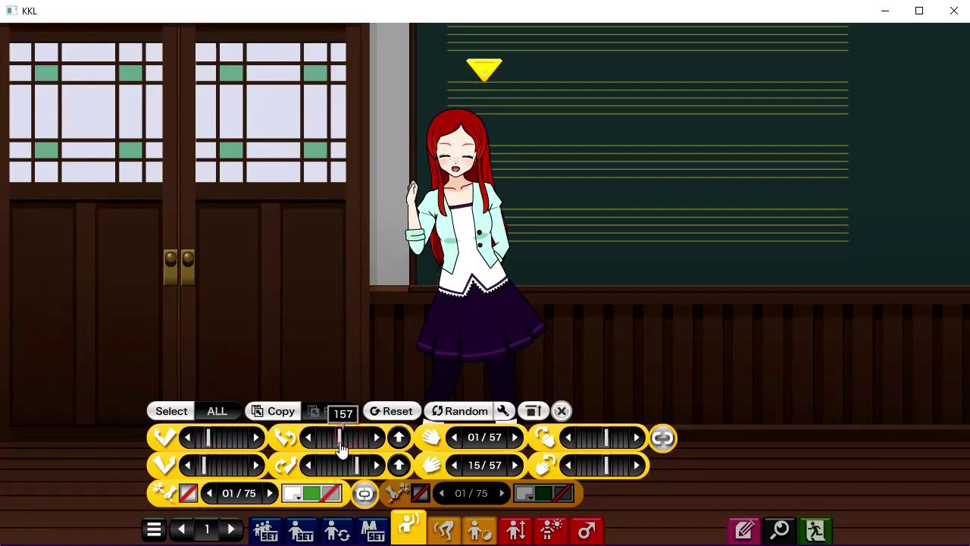
scroll(485, 438, "up", 10)
left_click(454, 437)
left_click(454, 438)
Raise the character's left arm with rotation 157 and set its hand to shape 40, matching the right one.
left_click(339, 464)
scroll(485, 465, "down", 20)
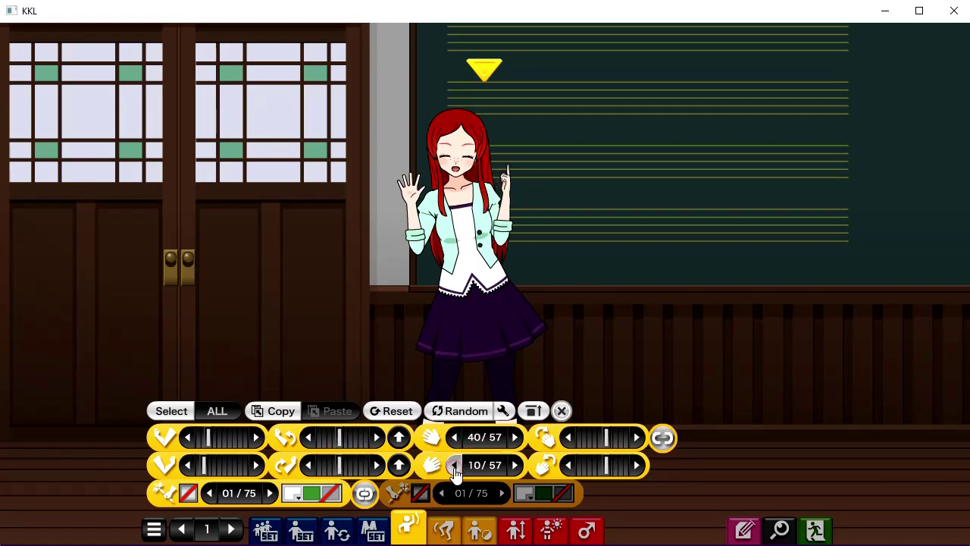
left_click(454, 465)
Copy the raised-arms pose's exported code from KKL into the happy cell of 0 - Fully Clothed.
left_click(743, 529)
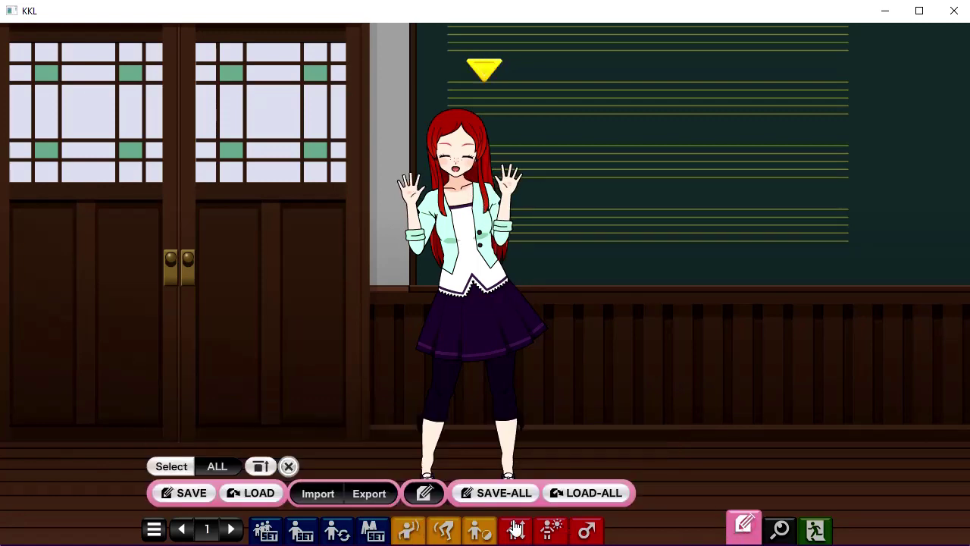
left_click(367, 494)
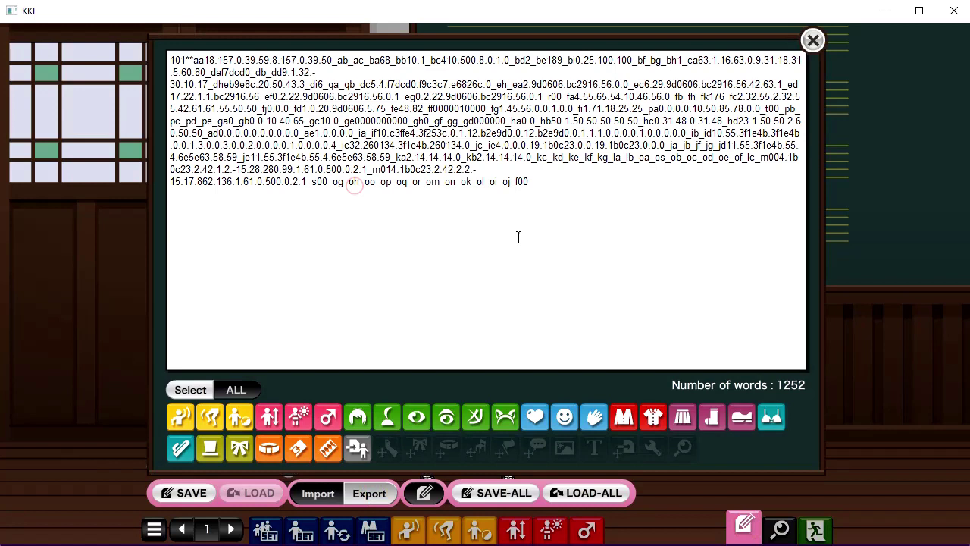
key("ctrl+a")
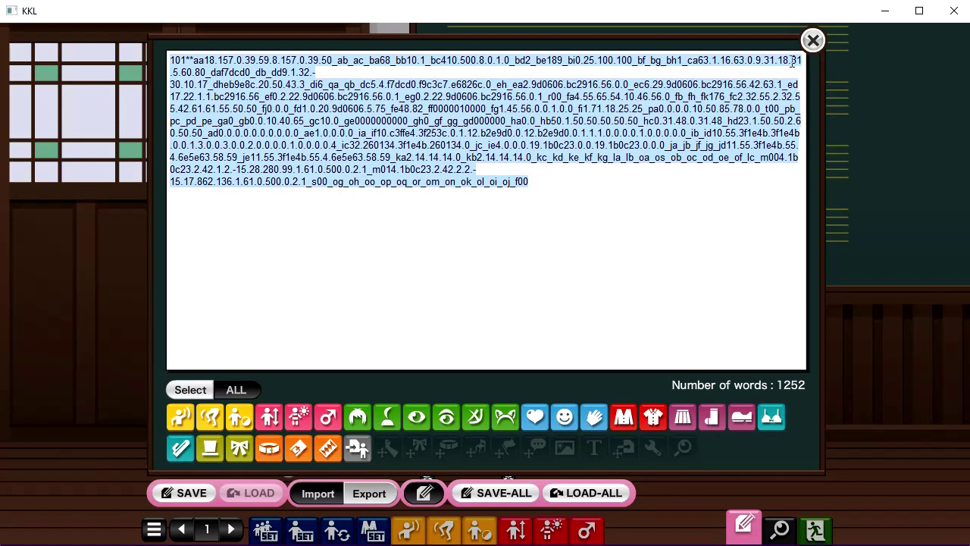
left_click(813, 41)
key("alt+Tab")
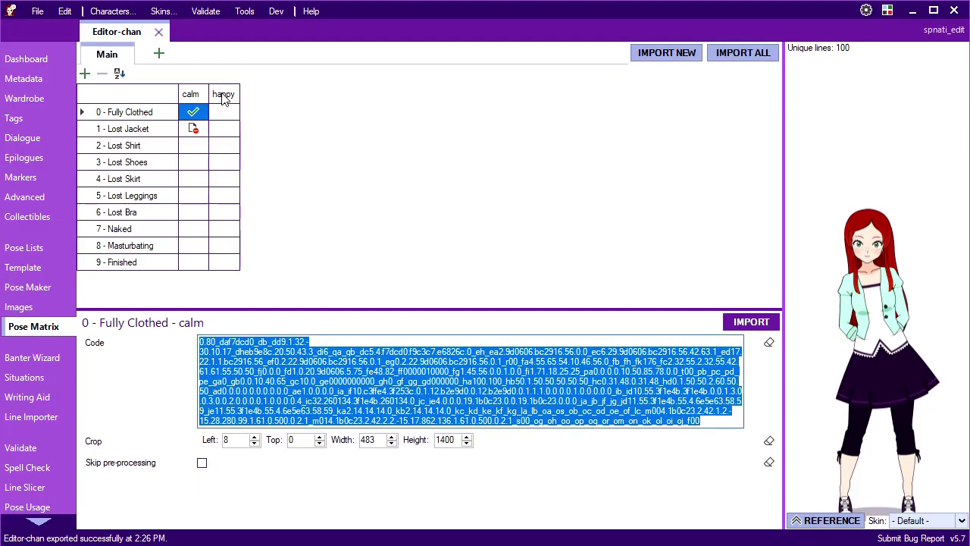
left_click(223, 112)
key("ctrl+v")
key("ctrl+a")
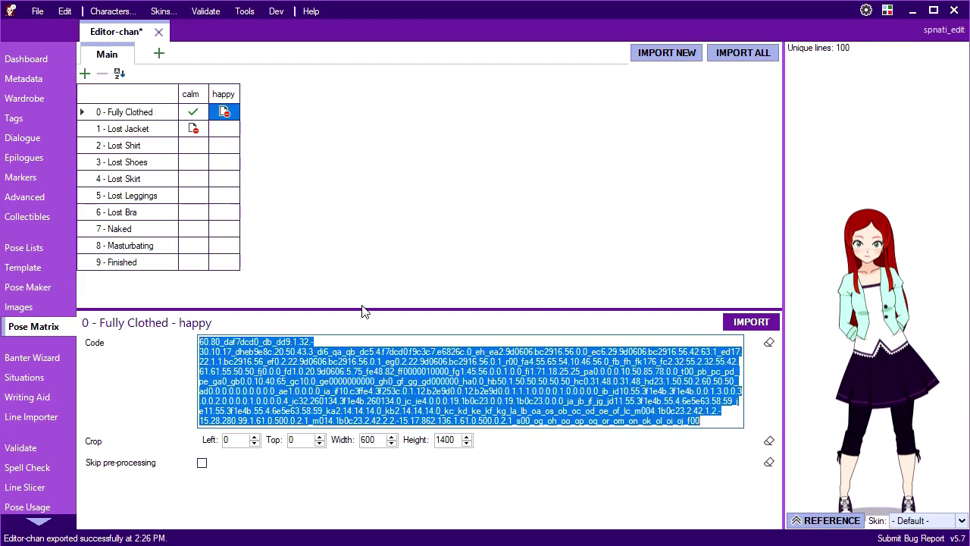
Export a lineup for the whole happy pose column.
left_click(226, 97)
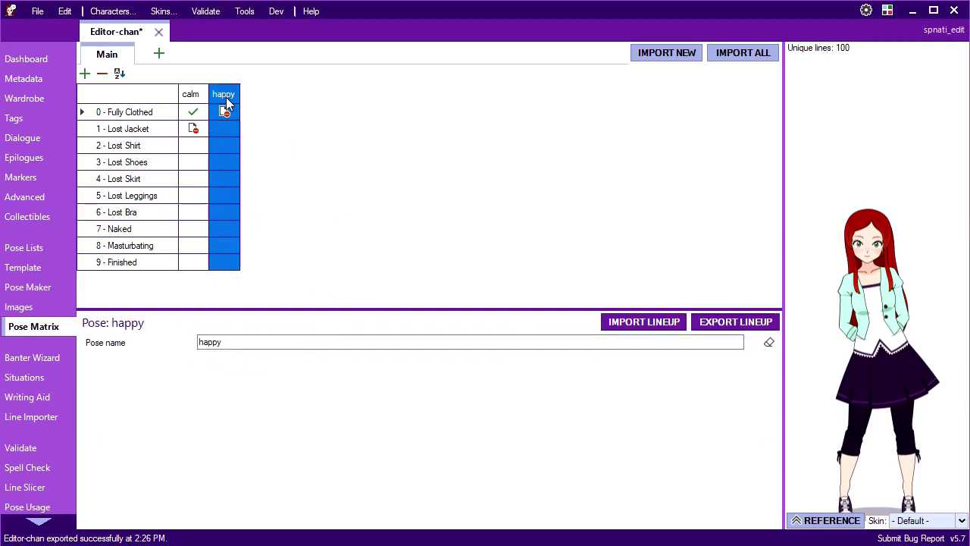
left_click(731, 323)
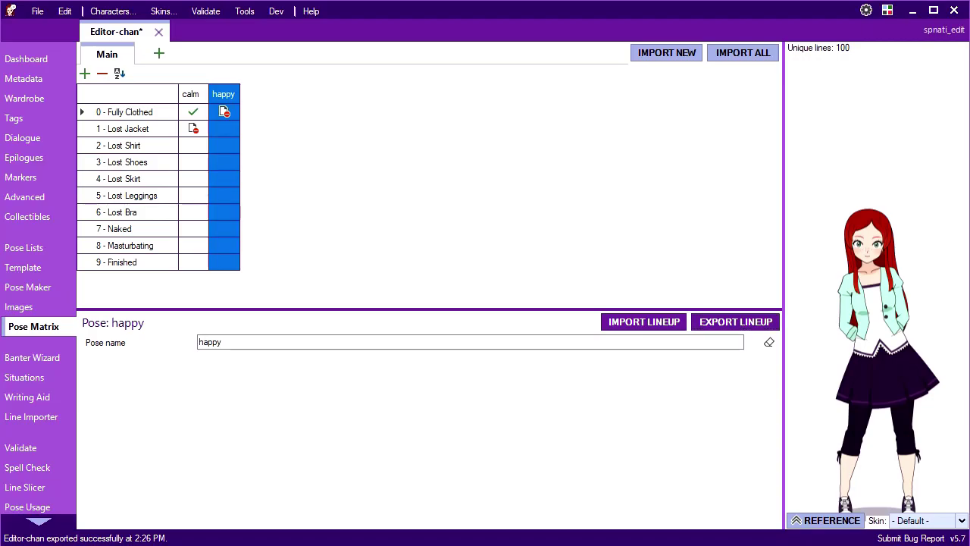
Try to import the code exported from KKL without the ALL option as the happy column's lineup.
key("alt+Tab")
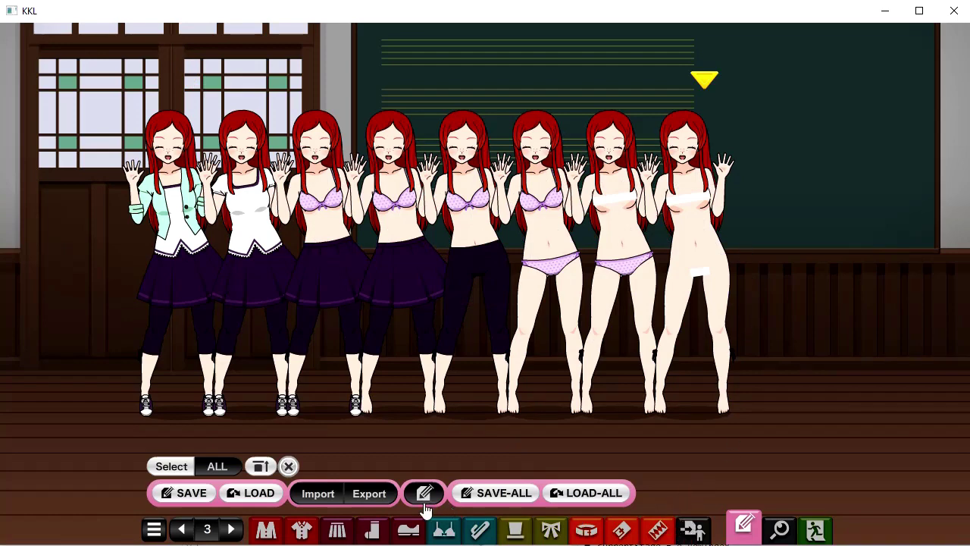
left_click(372, 500)
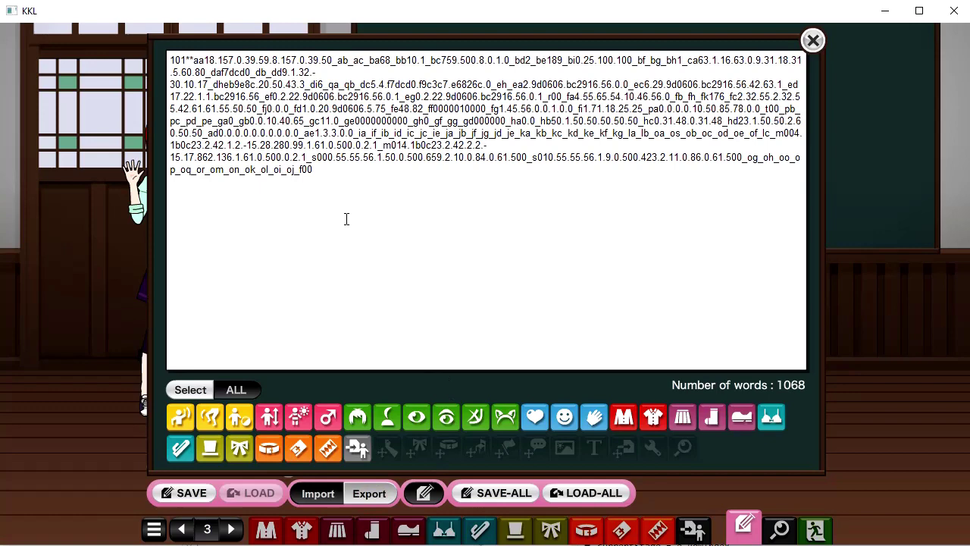
key("ctrl+a")
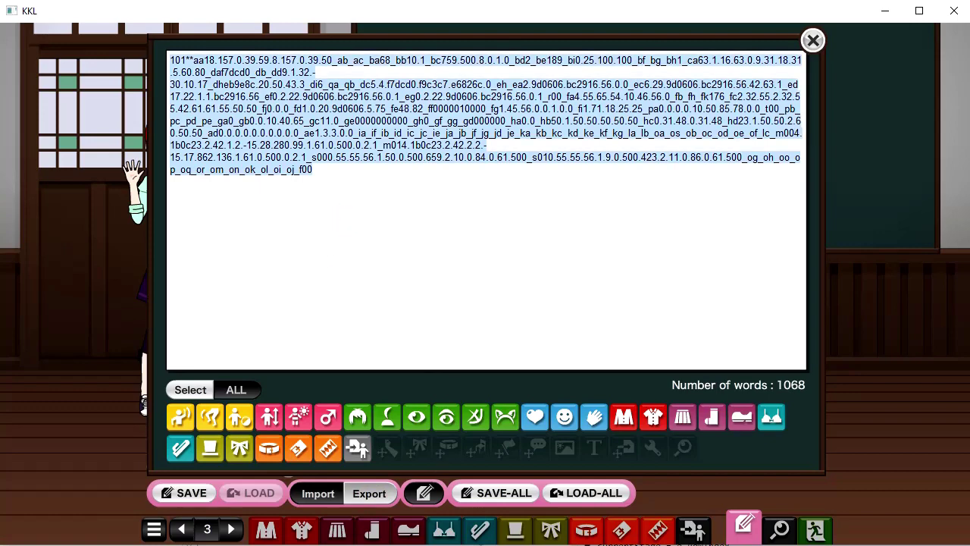
key("alt+Tab")
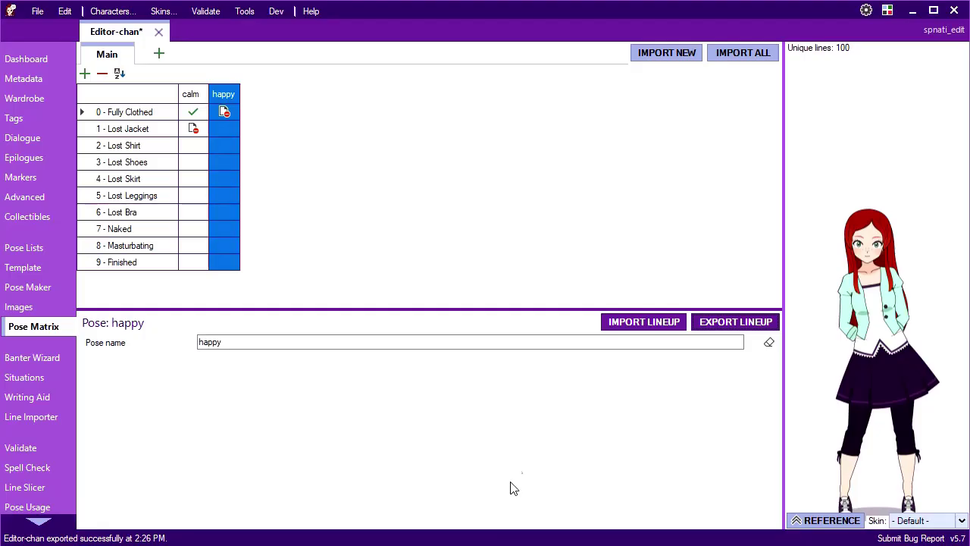
left_click(627, 323)
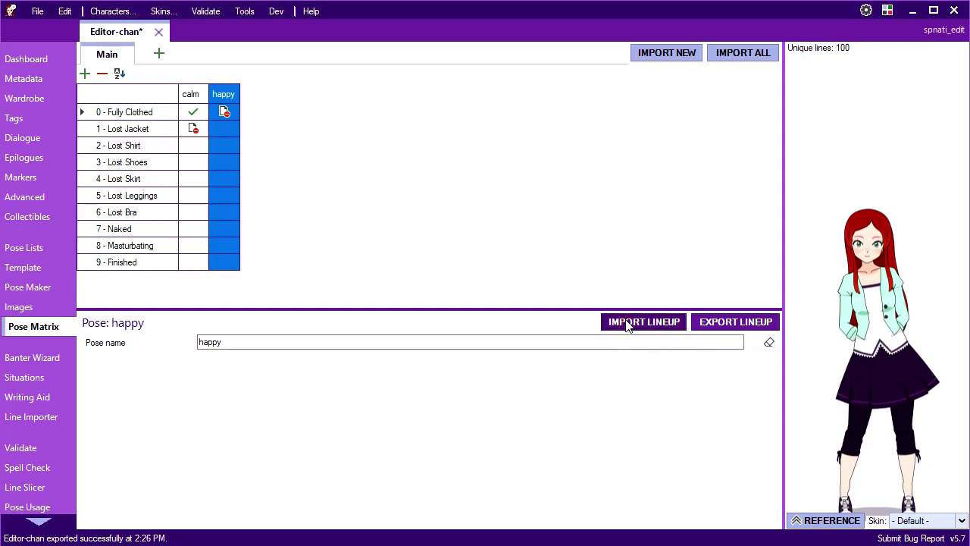
left_click(296, 217)
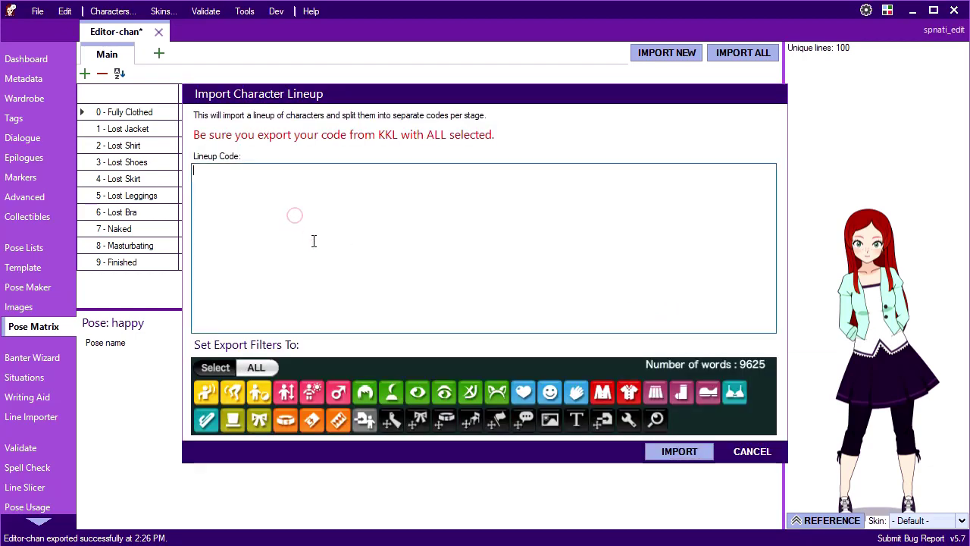
key("ctrl+v")
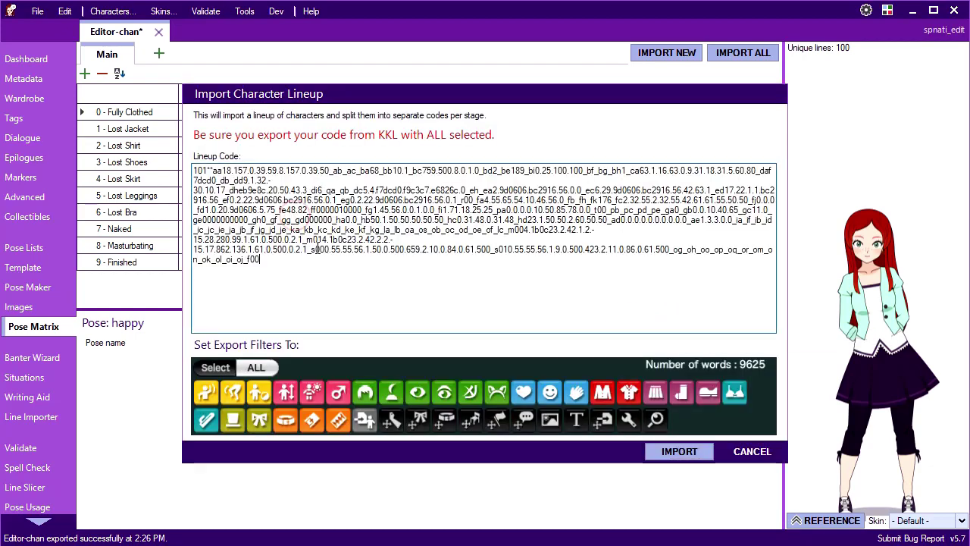
left_click(670, 455)
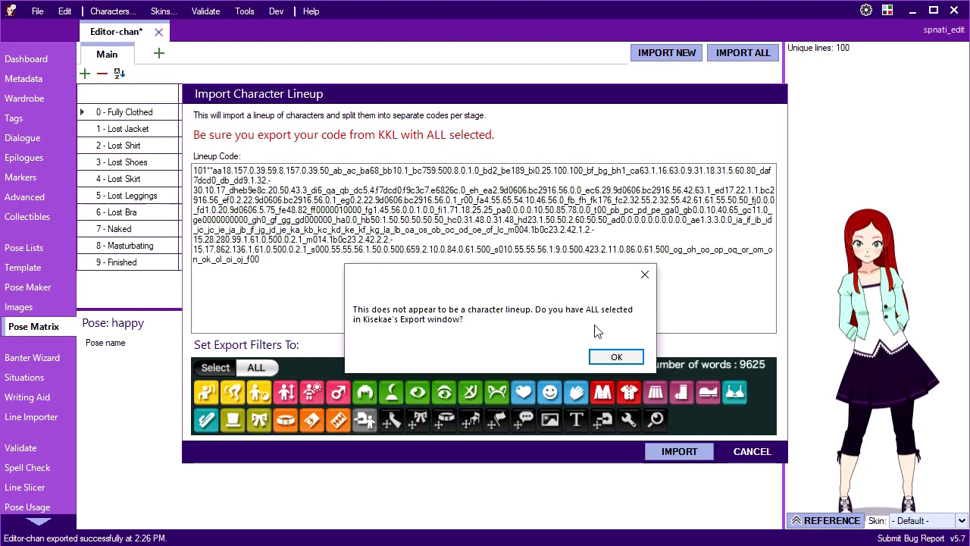
left_click(614, 357)
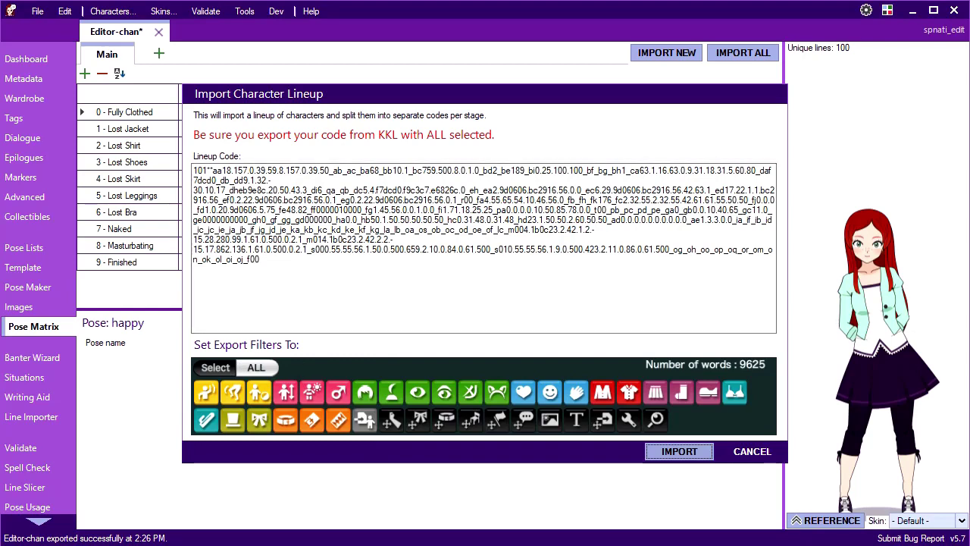
In KKL, export the lineup code with ALL selected, copy it in full and close the export window.
left_click(401, 194)
key("alt+Tab")
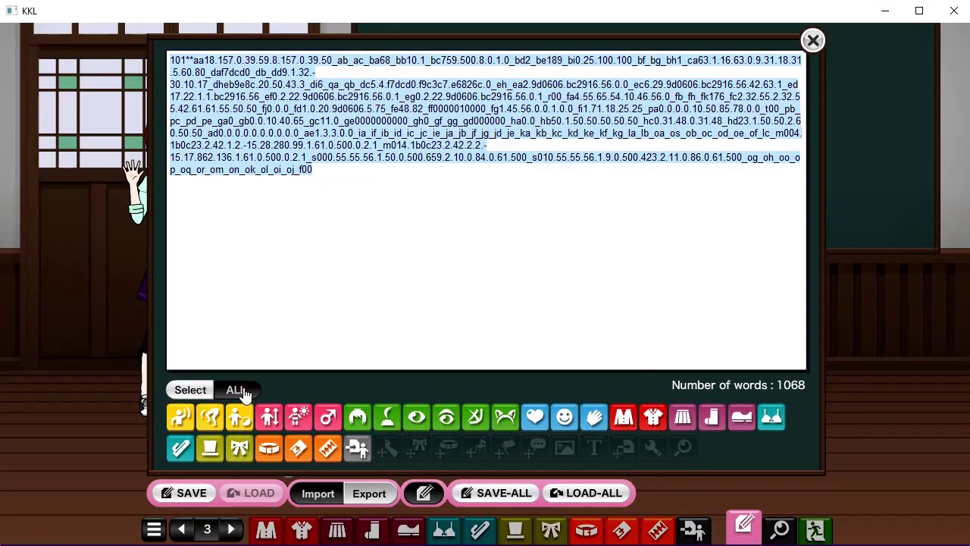
key("ctrl+v")
left_click(368, 299)
key("ctrl+a")
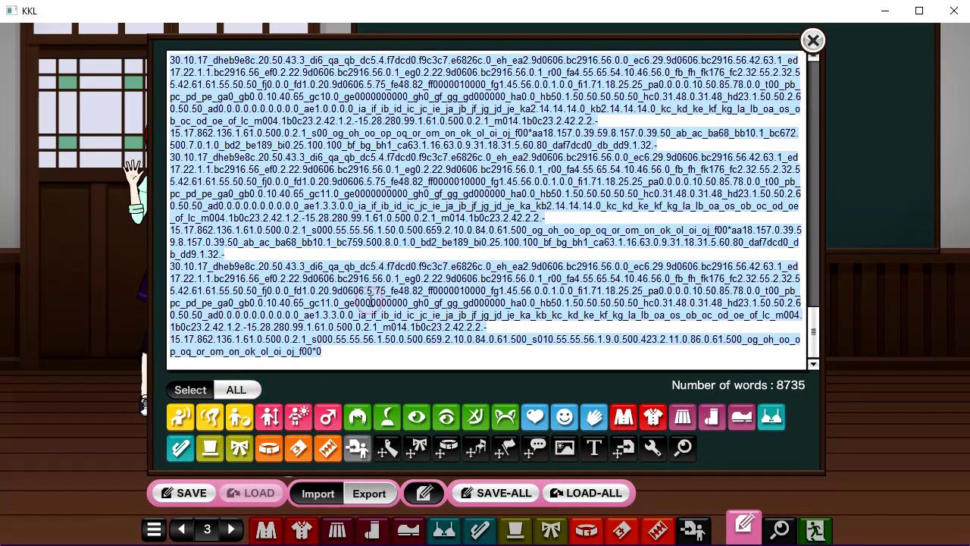
left_click(812, 40)
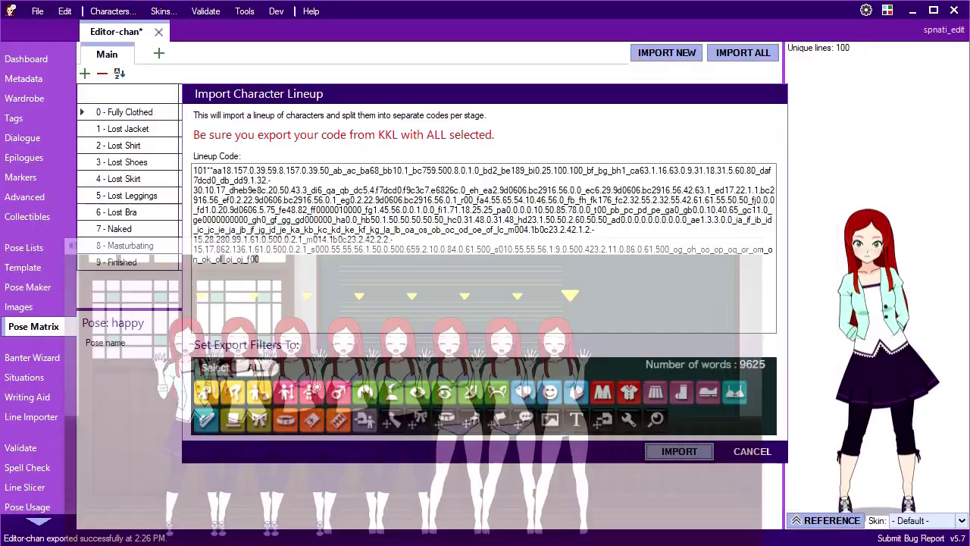
Back in the character editor, replace the lineup code with the copied KKL code and import it into the happy column.
left_click(592, 264)
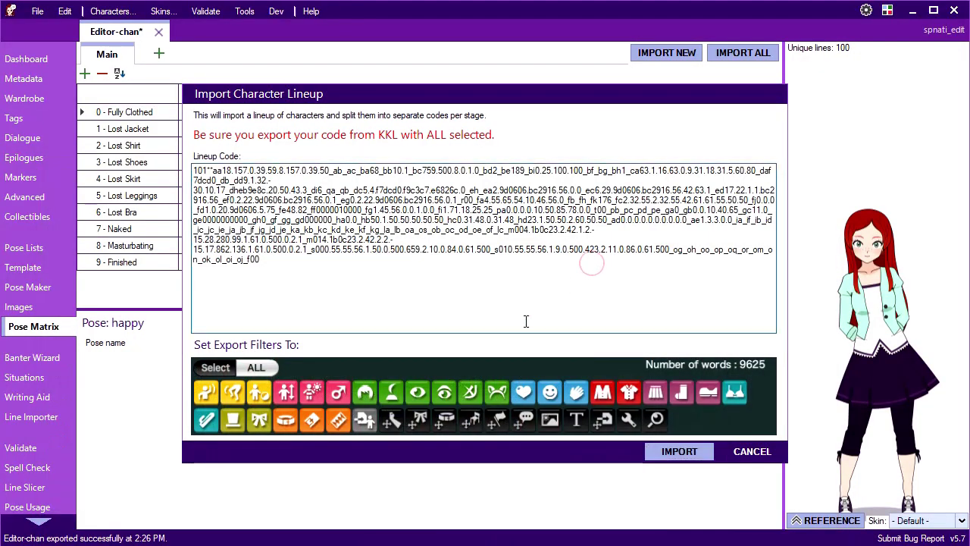
key("ctrl+a")
key("ctrl+v")
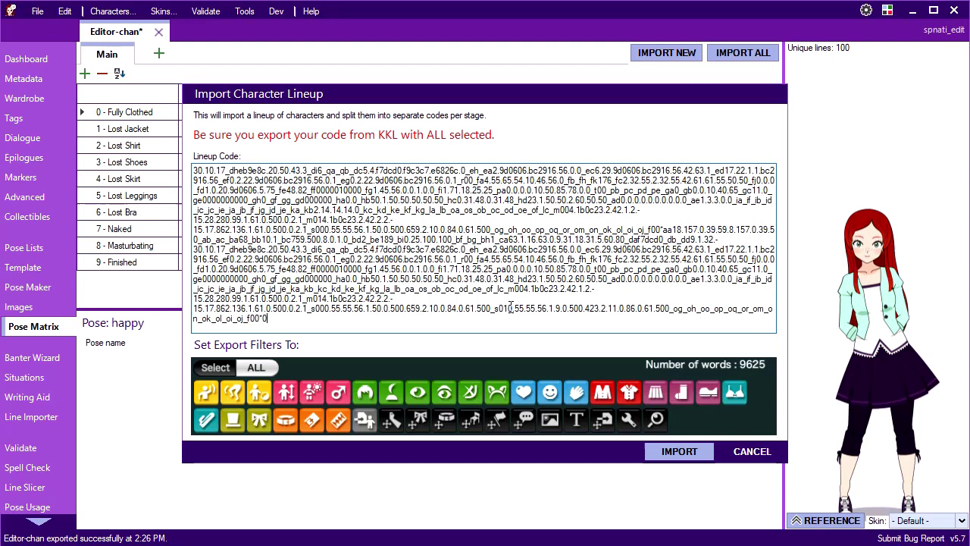
left_click(656, 452)
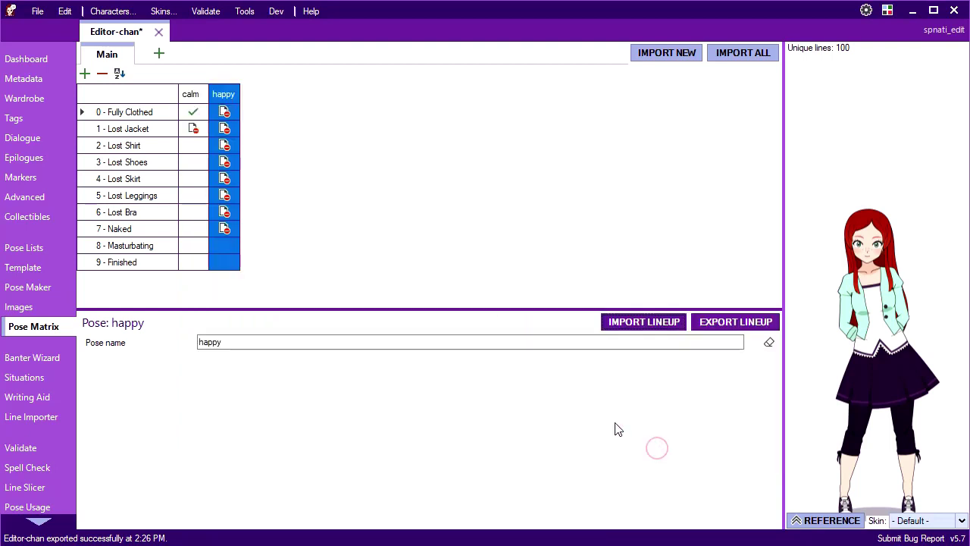
Look through the happy codes of the first stages, then import the 2 - Lost Shirt pose with the default crop.
left_click(225, 112)
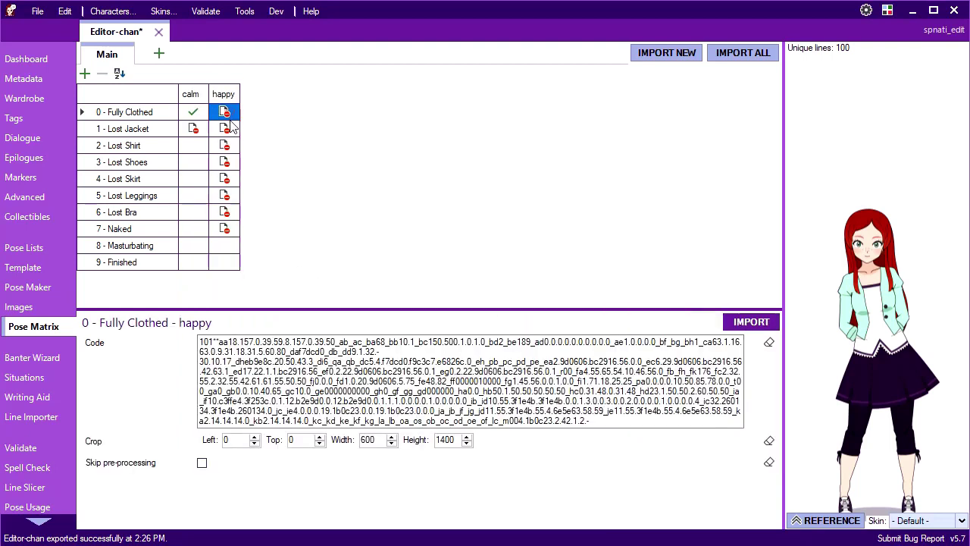
left_click(225, 129)
left_click(224, 161)
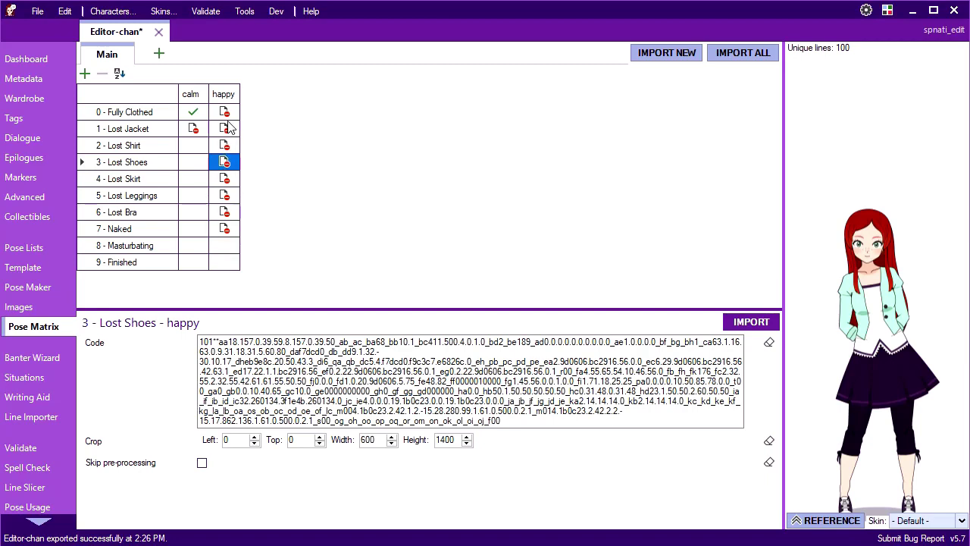
left_click(226, 147)
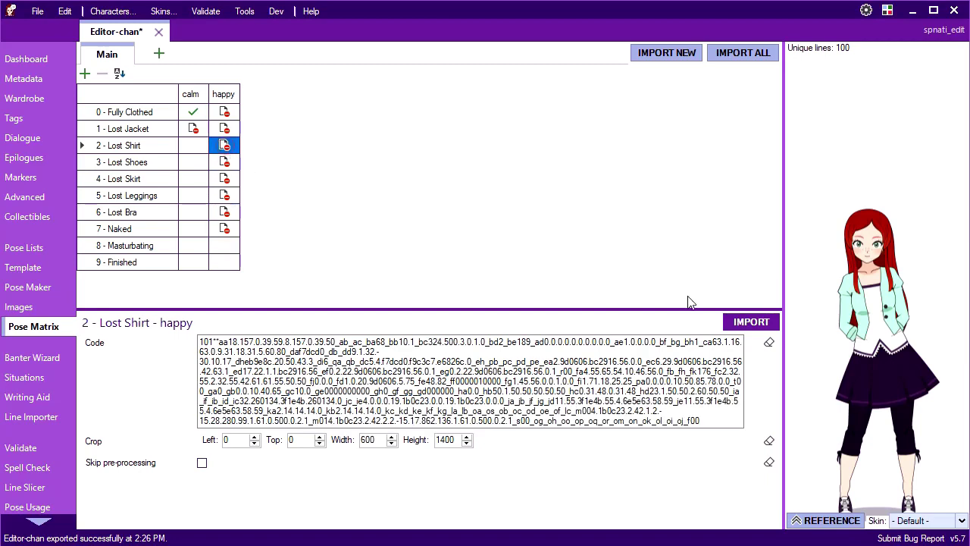
left_click(751, 322)
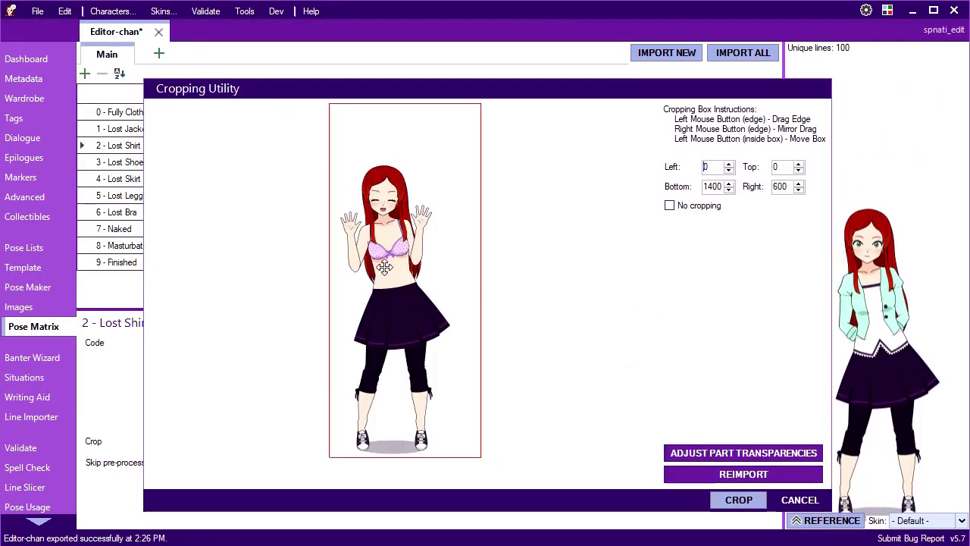
left_click(737, 499)
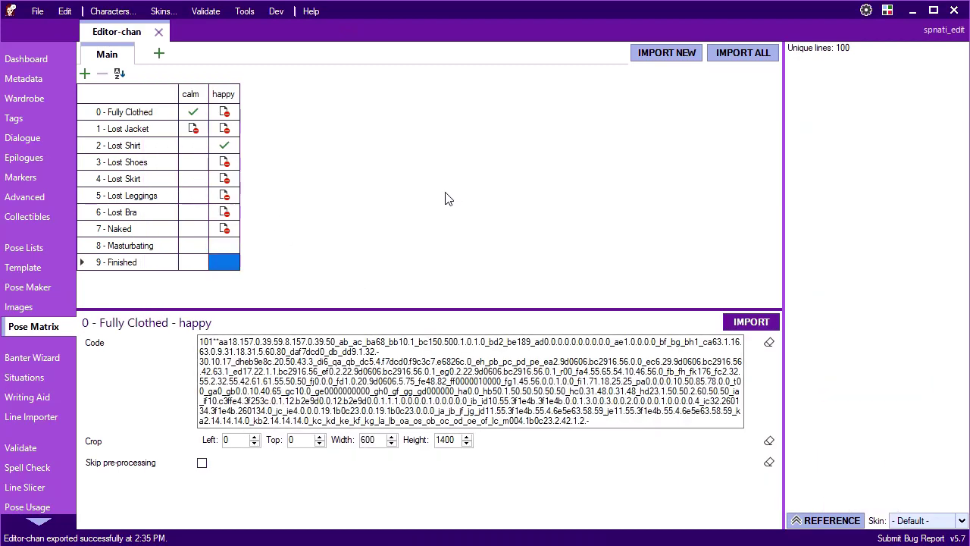
Import all new poses in the matrix that have no image yet.
left_click(661, 51)
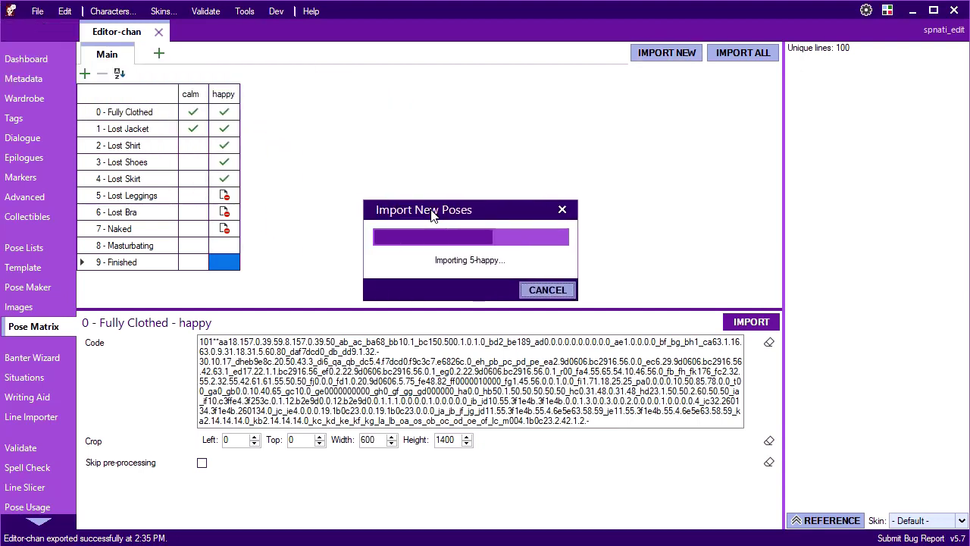
left_click(220, 127)
left_click(223, 146)
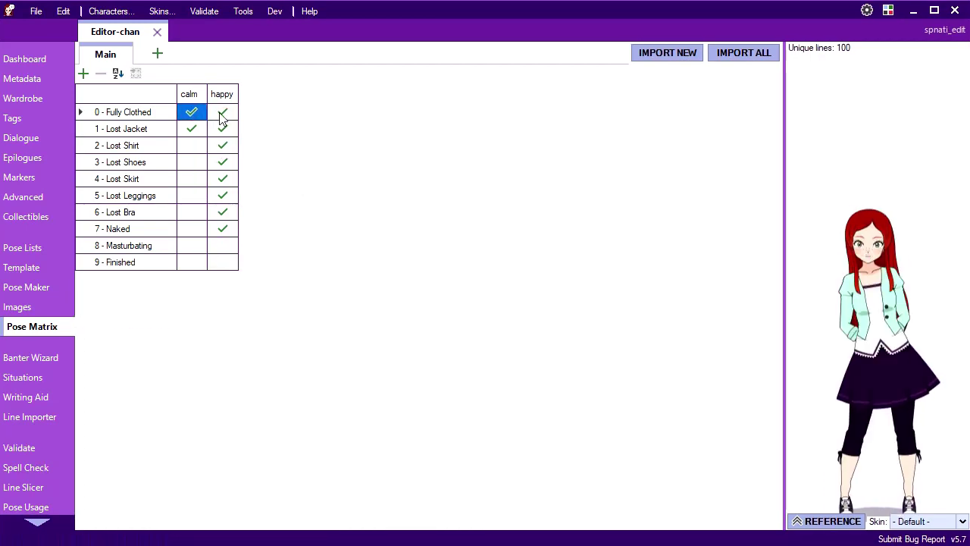
Compare the fully clothed calm and happy previews and re-import the happy one with its crop shifted to left -45, right 555.
left_click(222, 115)
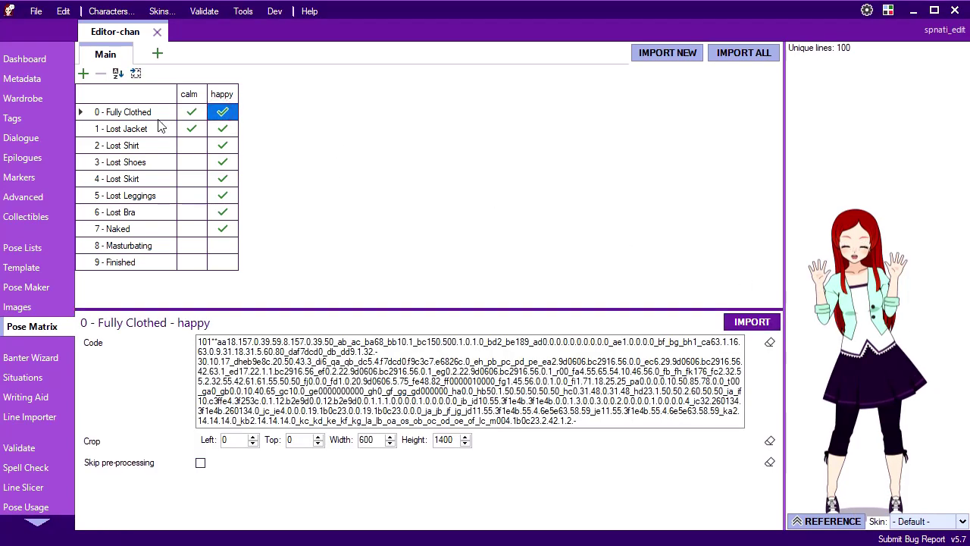
left_click(190, 112)
left_click(221, 112)
left_click(749, 322)
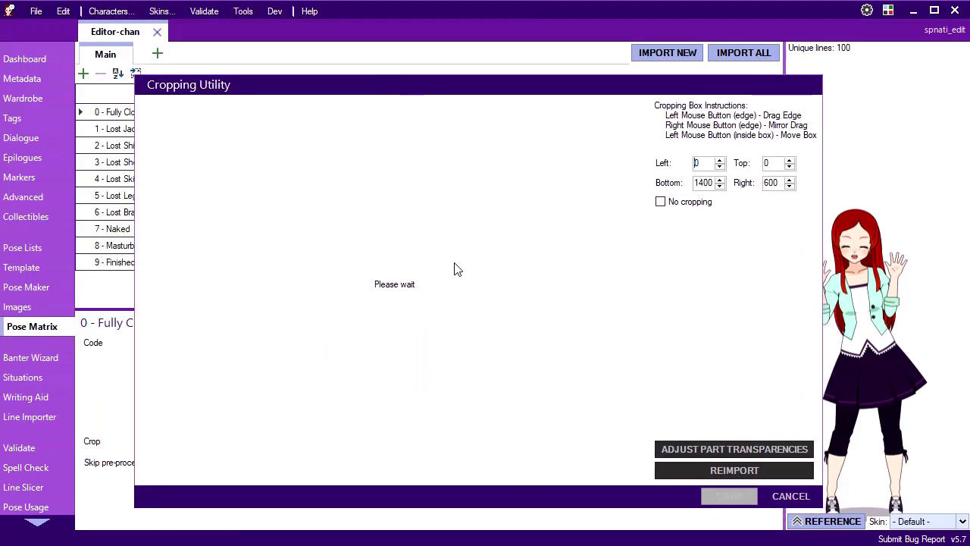
left_click_drag(442, 296, 429, 298)
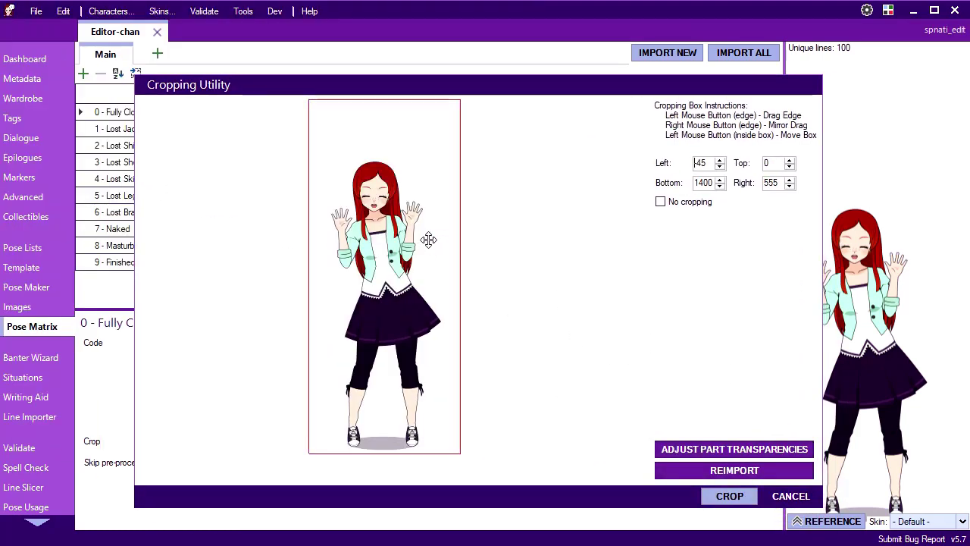
left_click(729, 496)
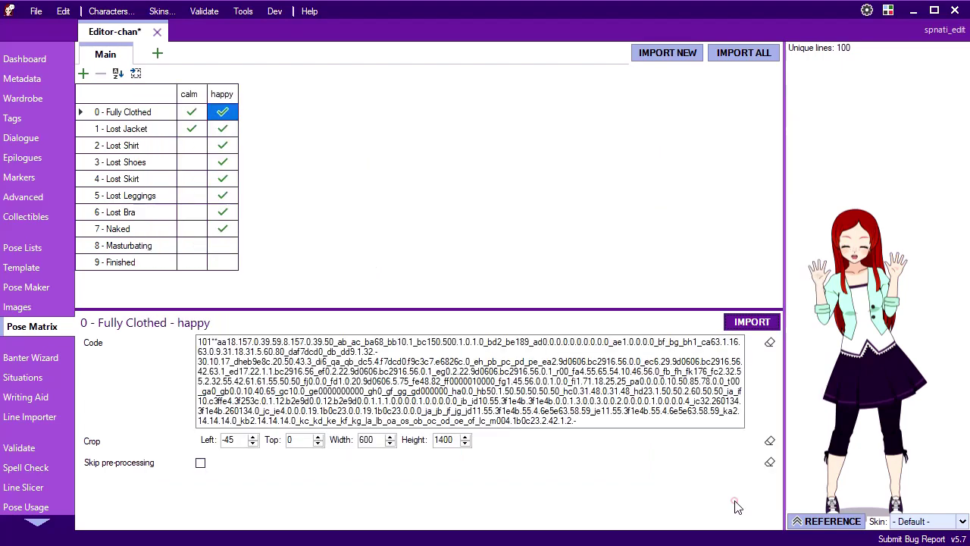
Apply the 0 - Fully Clothed happy pose's crop across the whole happy column and check it in the other stages.
left_click(222, 130)
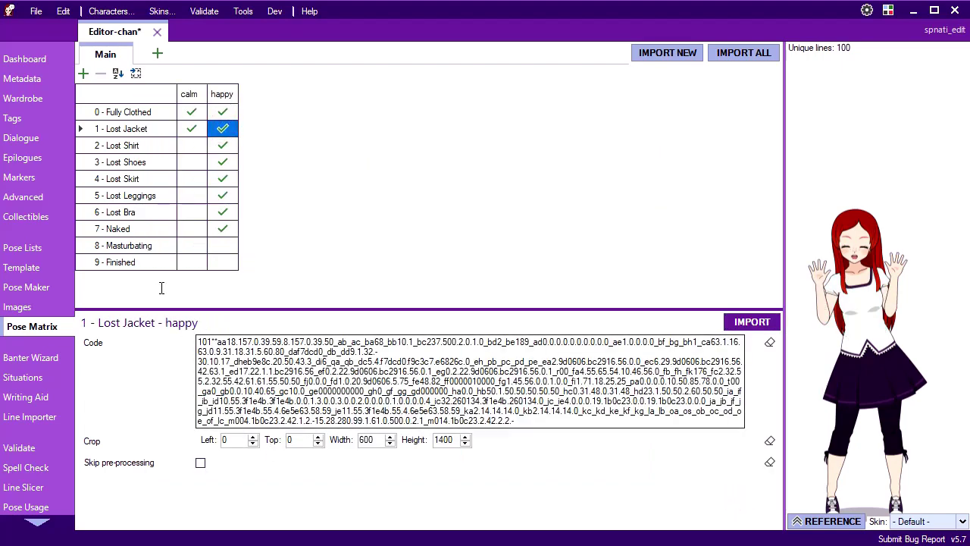
left_click(223, 112)
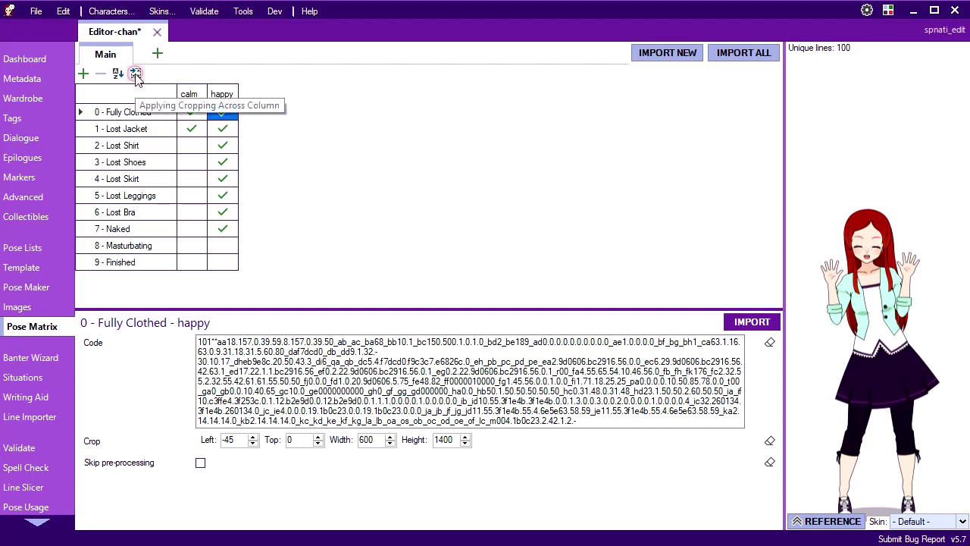
left_click(136, 74)
left_click(222, 131)
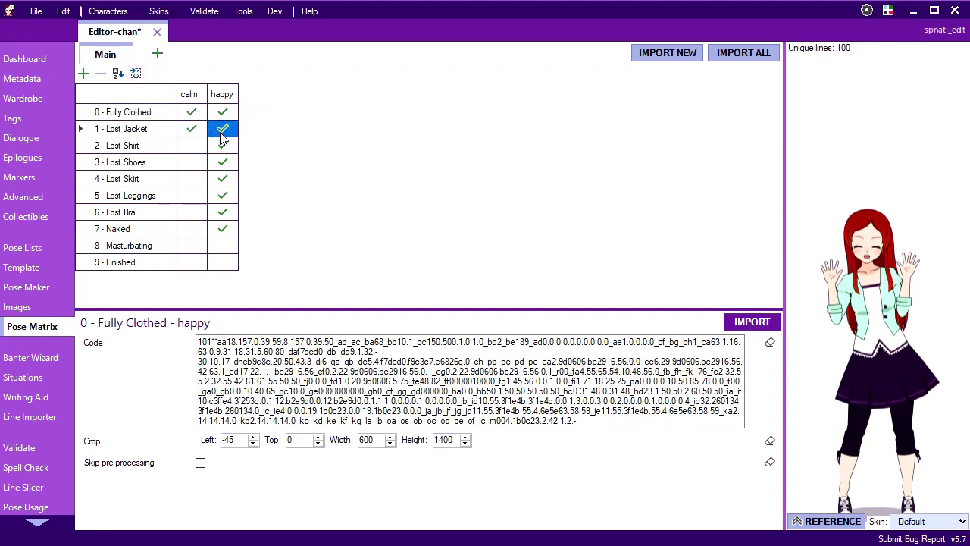
left_click(221, 146)
left_click(222, 127)
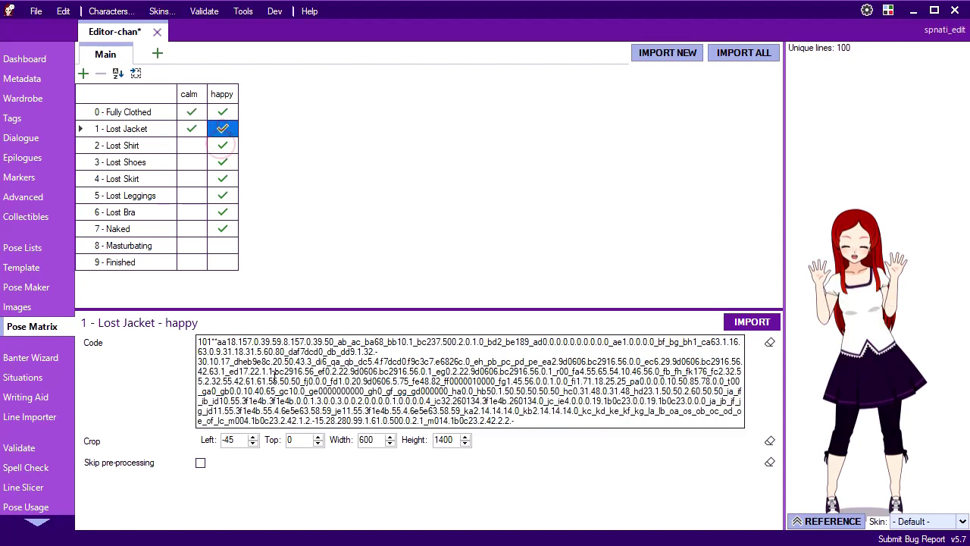
left_click(222, 113)
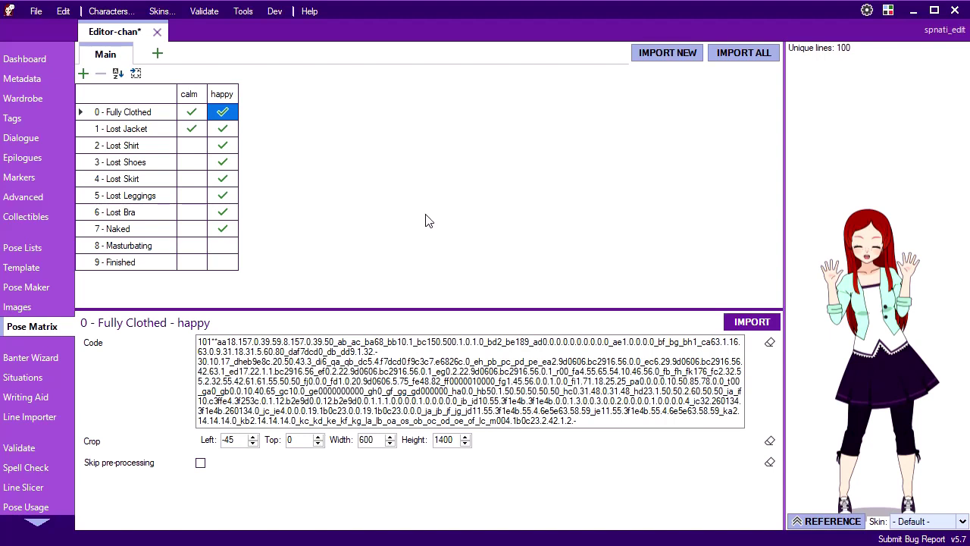
key("ctrl+End")
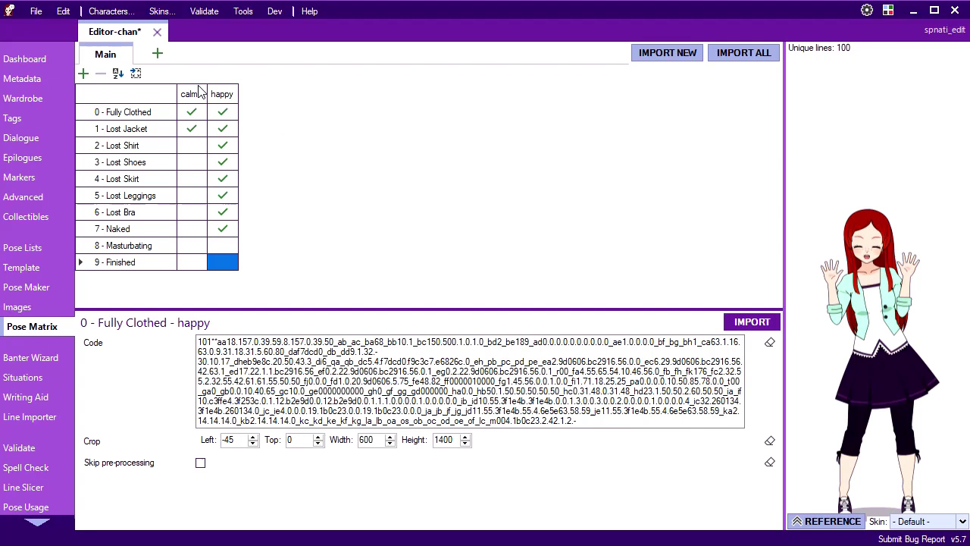
Add a new sheet named Template to the pose matrix.
left_click(158, 55)
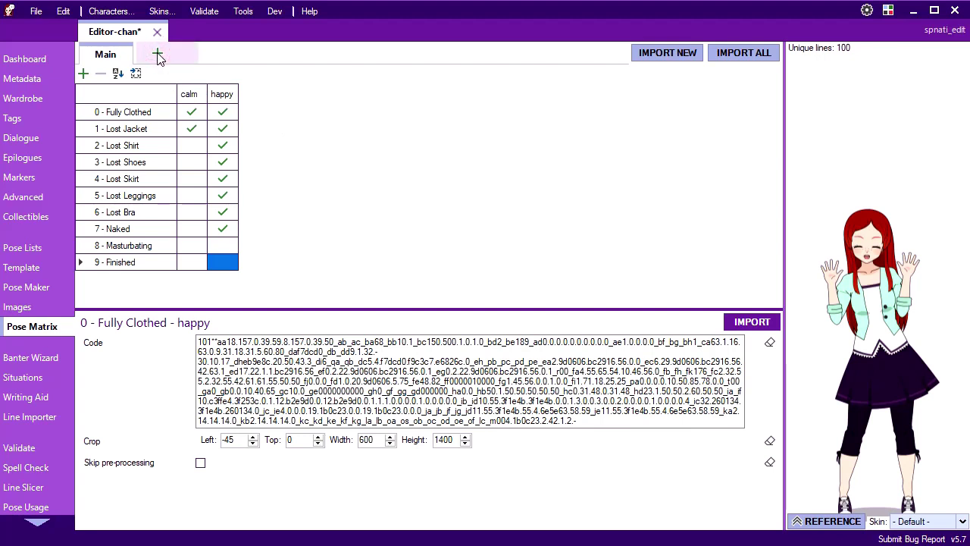
left_click_drag(491, 295, 436, 295)
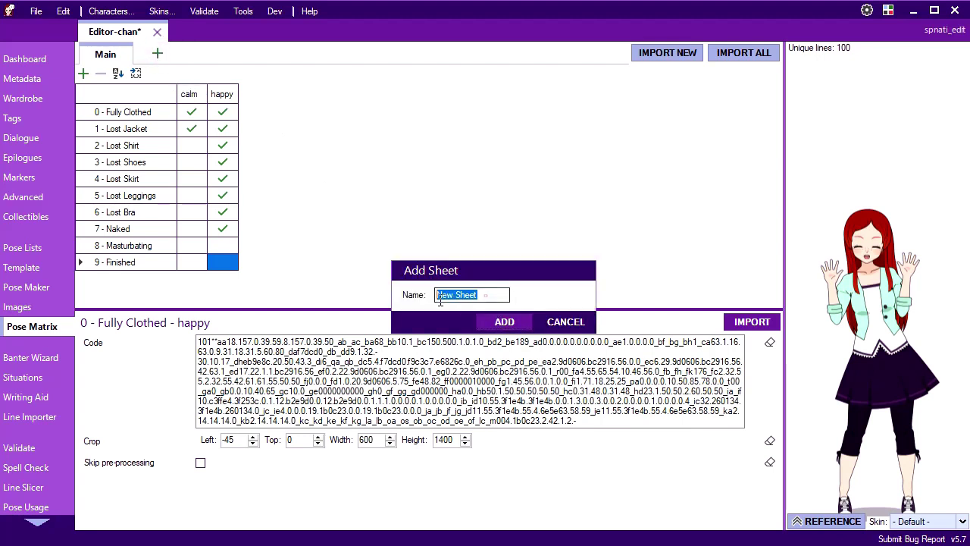
type("Template")
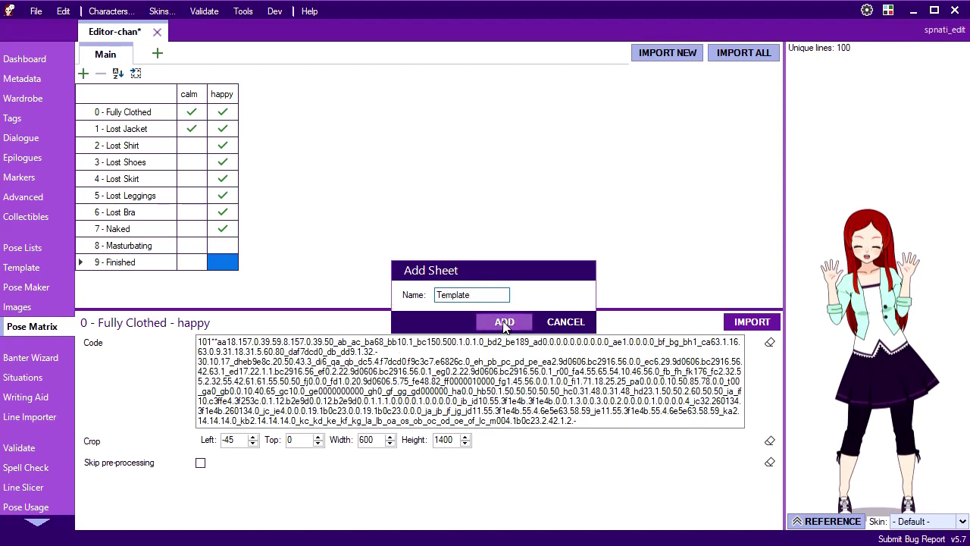
left_click(504, 322)
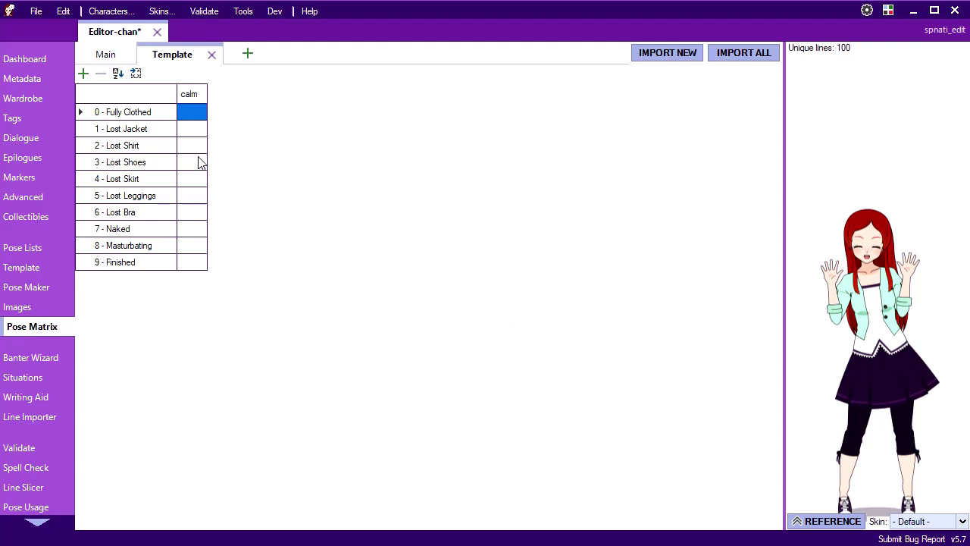
Compare the Main and Template sheets and rename the Template sheet's calm pose to mad.
left_click(106, 58)
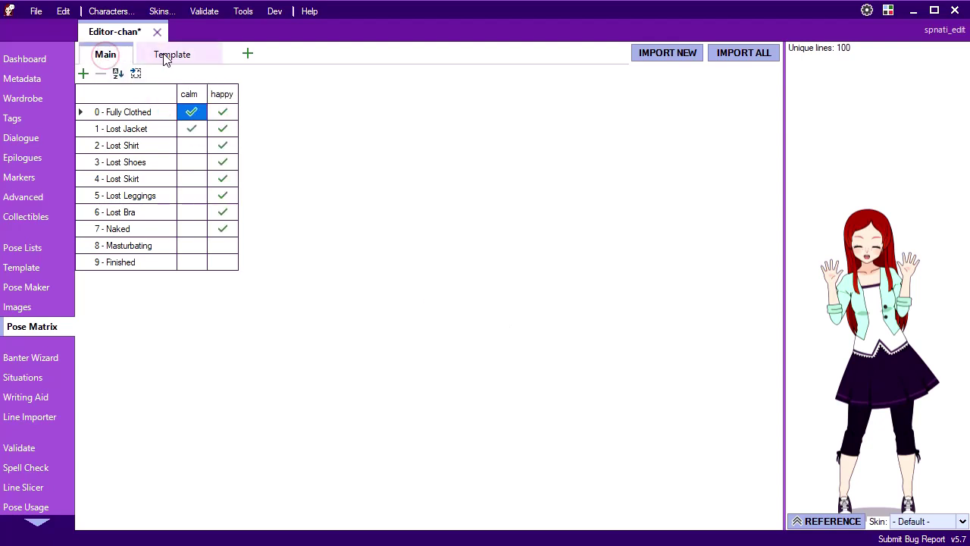
left_click(162, 55)
left_click(106, 56)
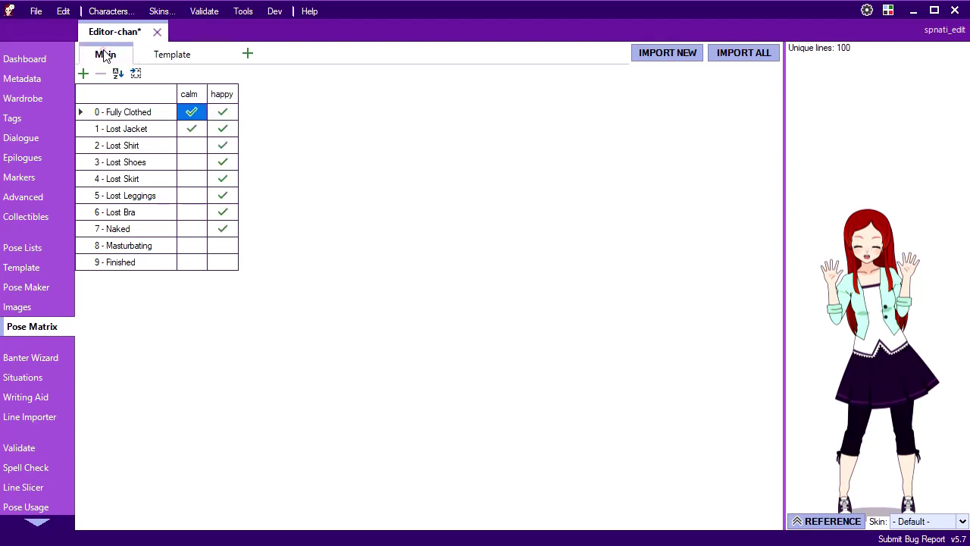
left_click(162, 56)
left_click(191, 98)
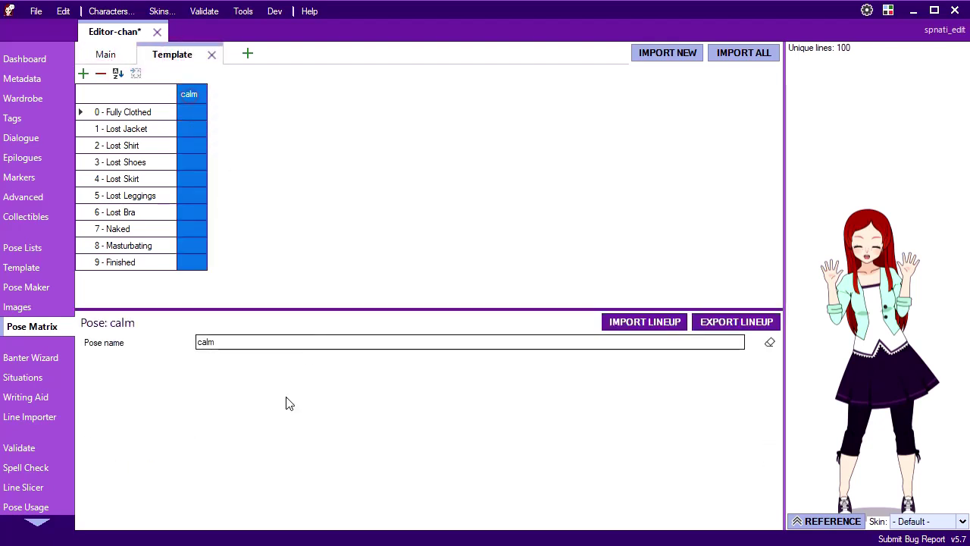
double_click(238, 346)
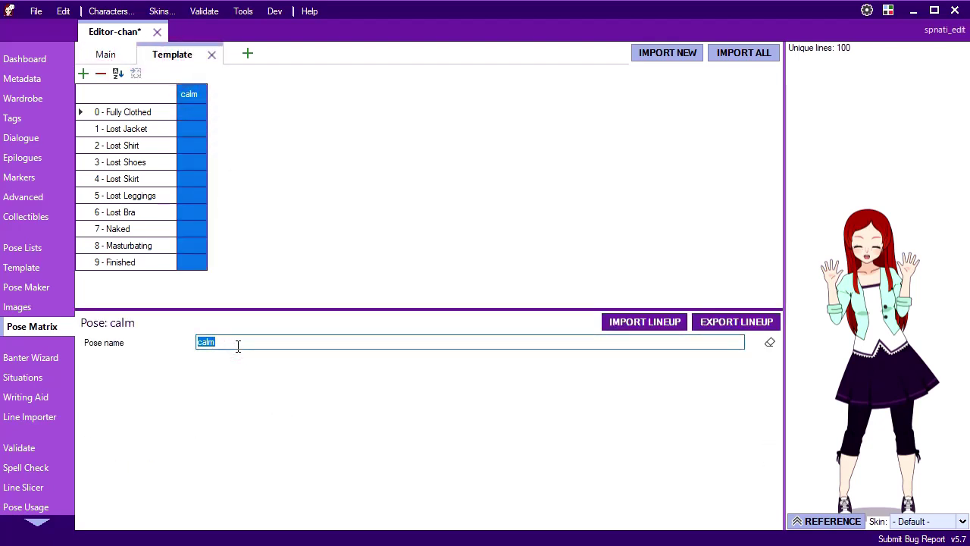
type("md")
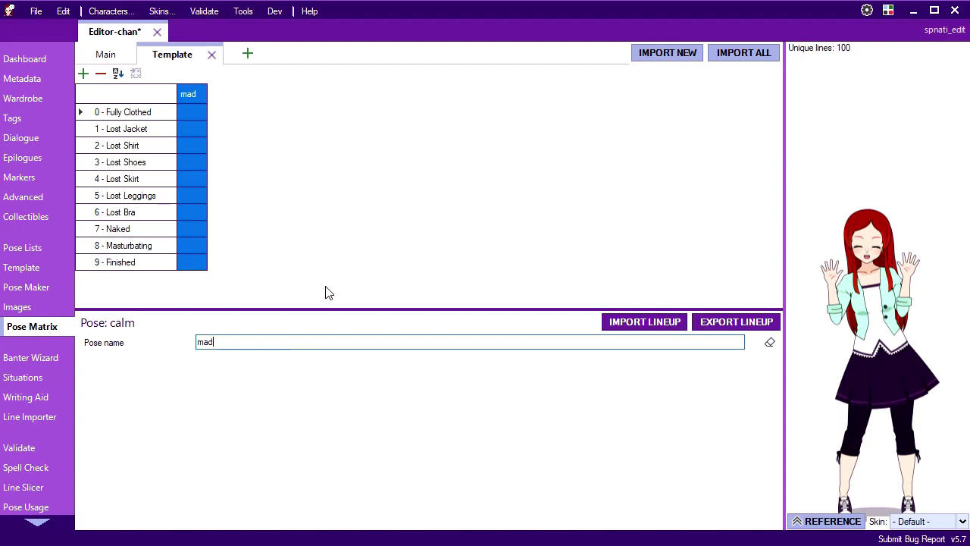
Export the happy pose's lineup from the Main sheet.
left_click(106, 58)
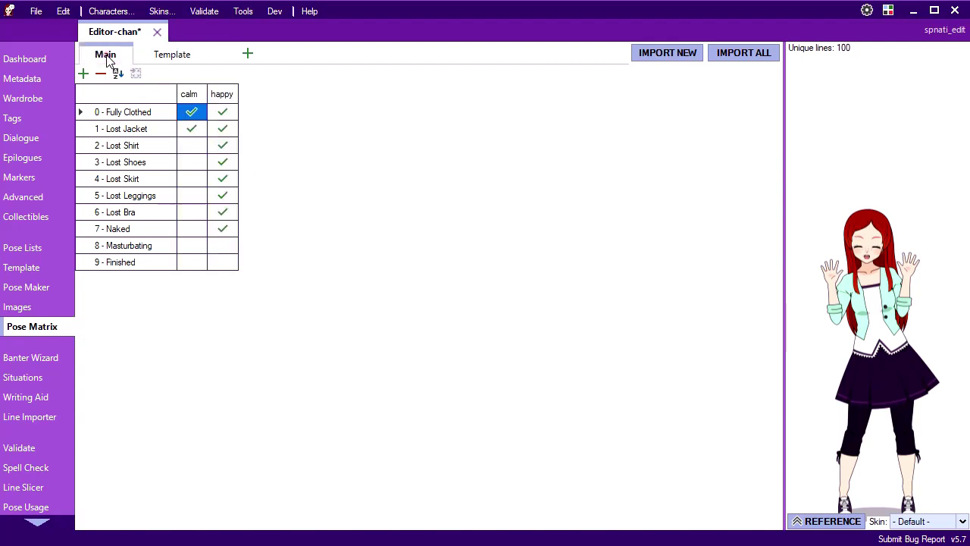
left_click(217, 94)
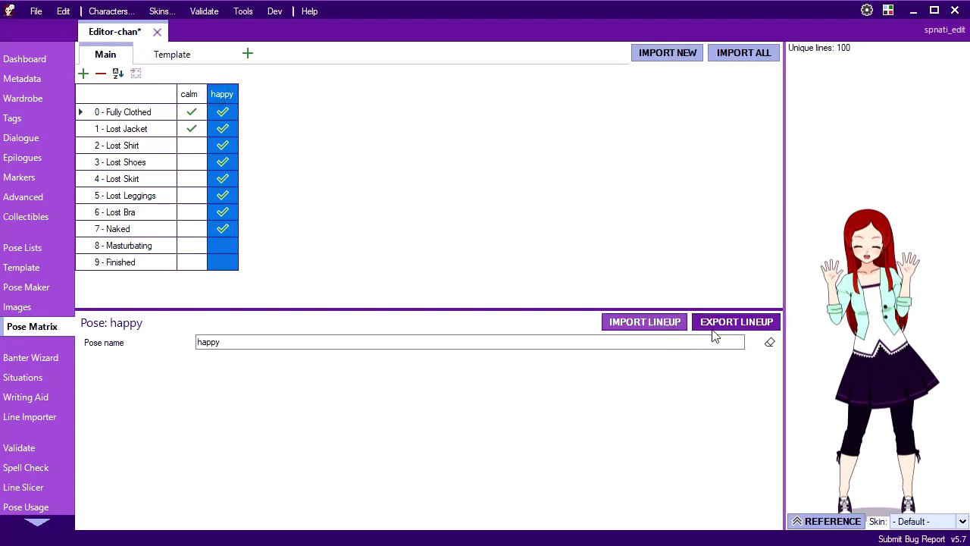
left_click(740, 323)
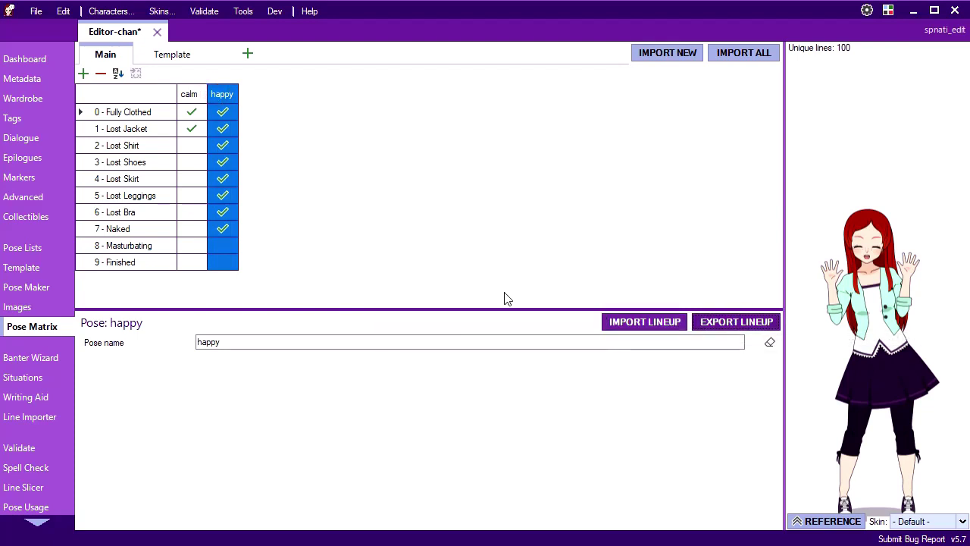
Export only the character's base appearance from KKL and paste it as the Template sheet's base appearance code.
left_click(162, 55)
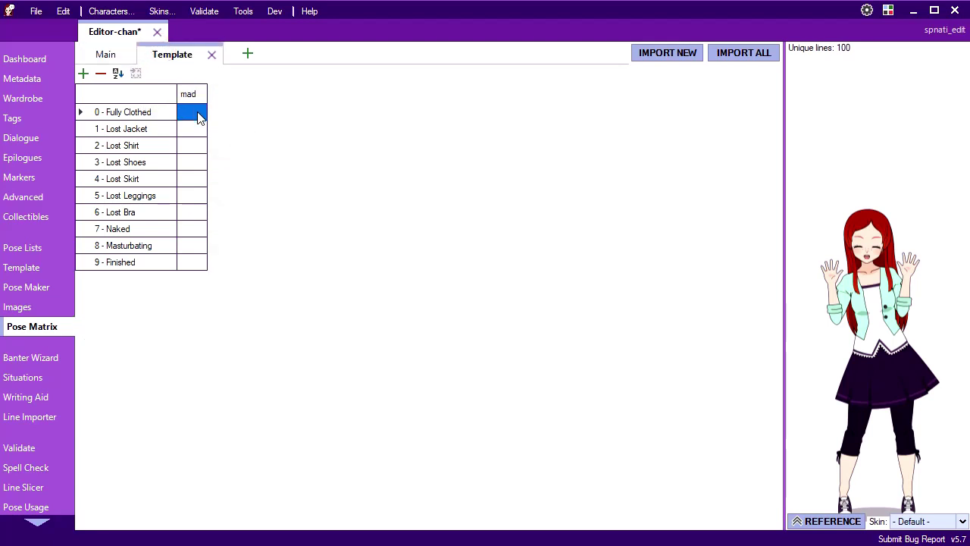
left_click(136, 96)
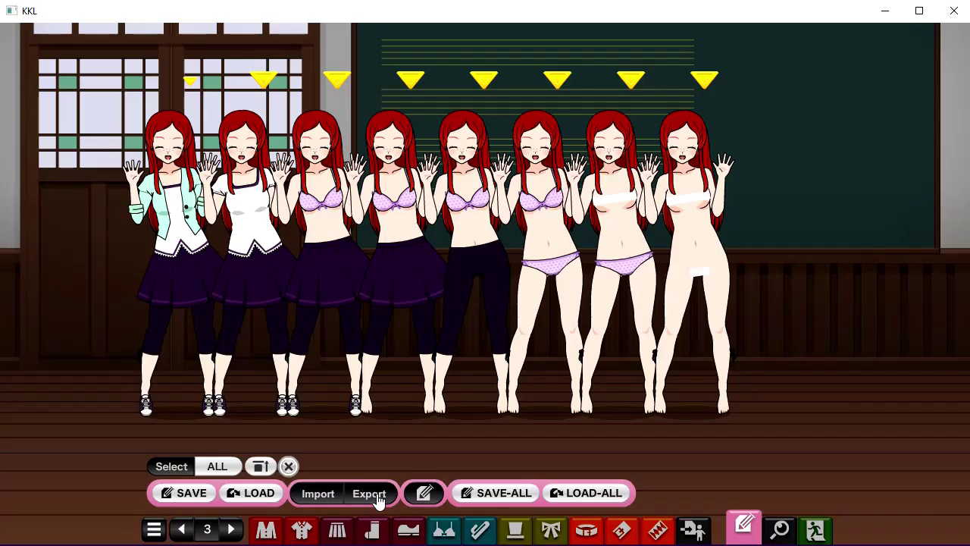
left_click(379, 497)
left_click(191, 390)
left_click(535, 417)
left_click(596, 246)
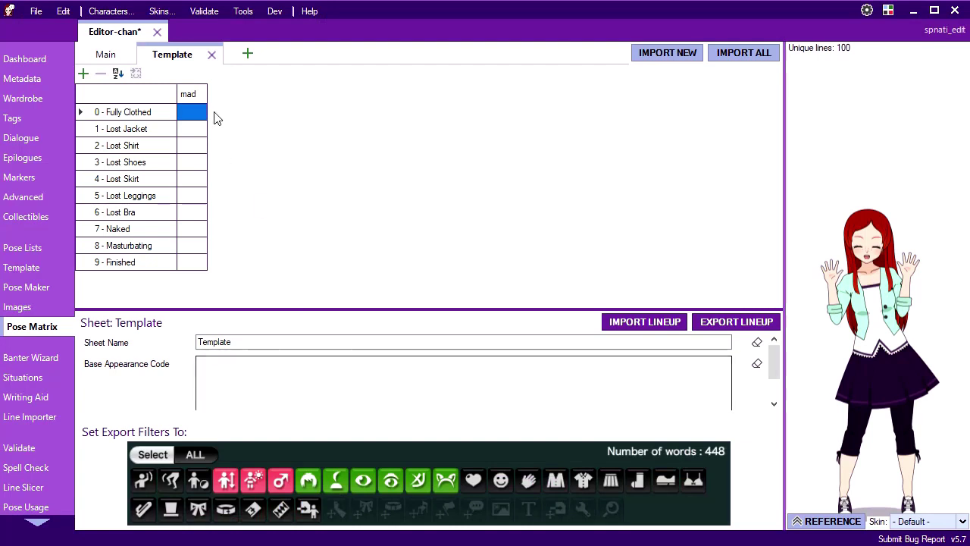
left_click(312, 376)
key("ctrl+v")
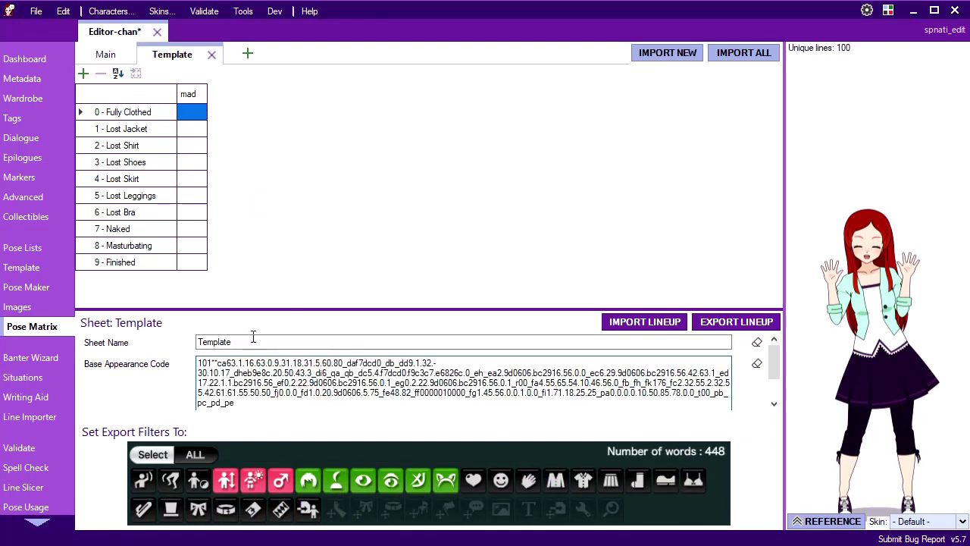
Export the lineup's clothing and accessory data from KKL with ALL selected and import it as the Template sheet's stage wardrobe codes.
left_click(113, 112)
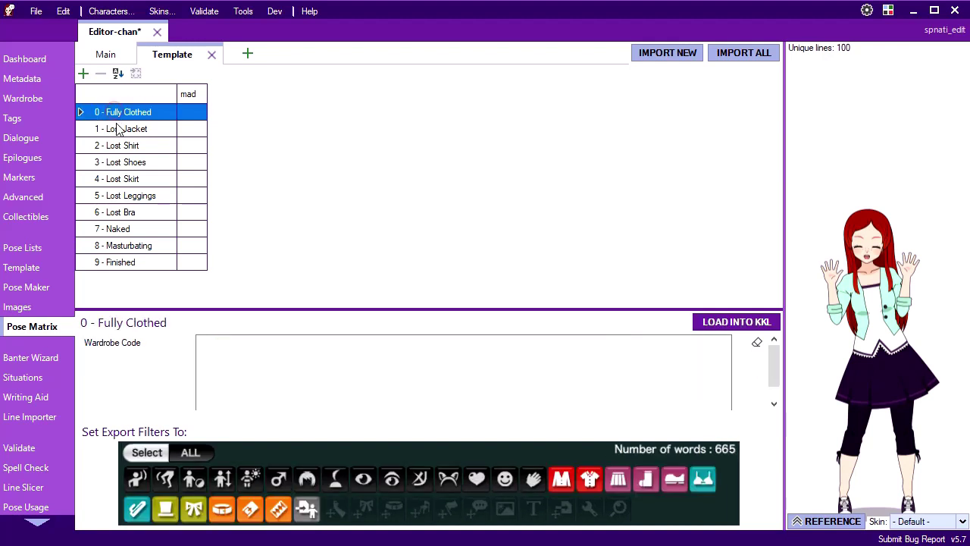
left_click(118, 129)
left_click(129, 148)
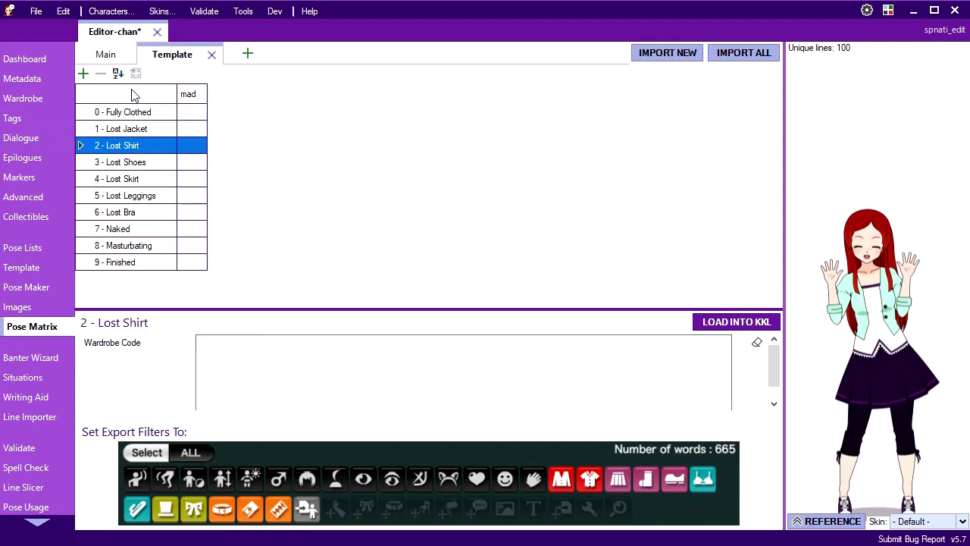
left_click(122, 101)
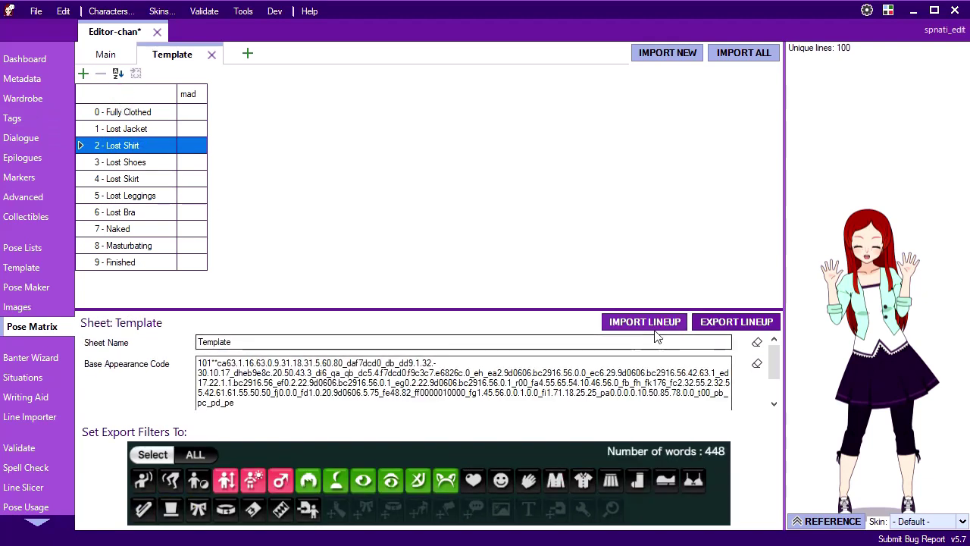
left_click(630, 321)
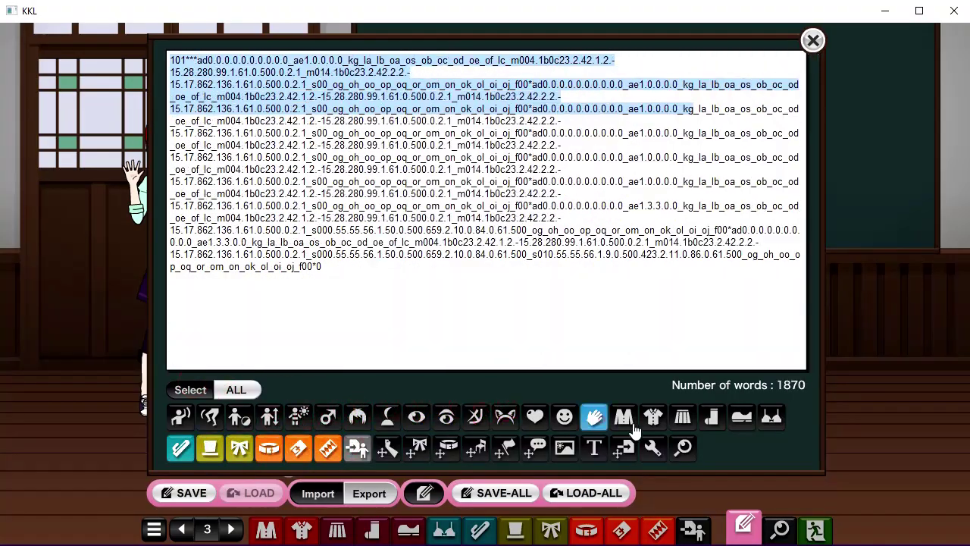
left_click(469, 279)
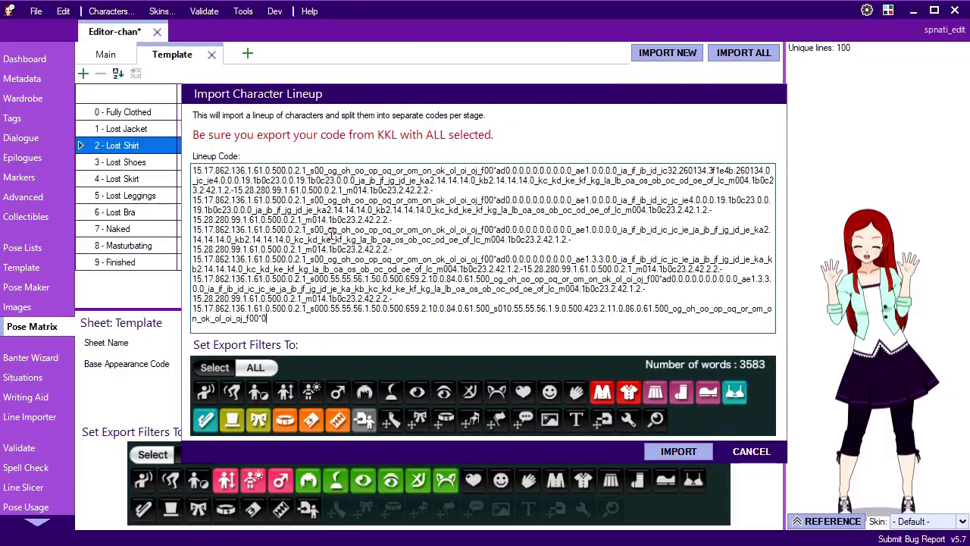
left_click(678, 451)
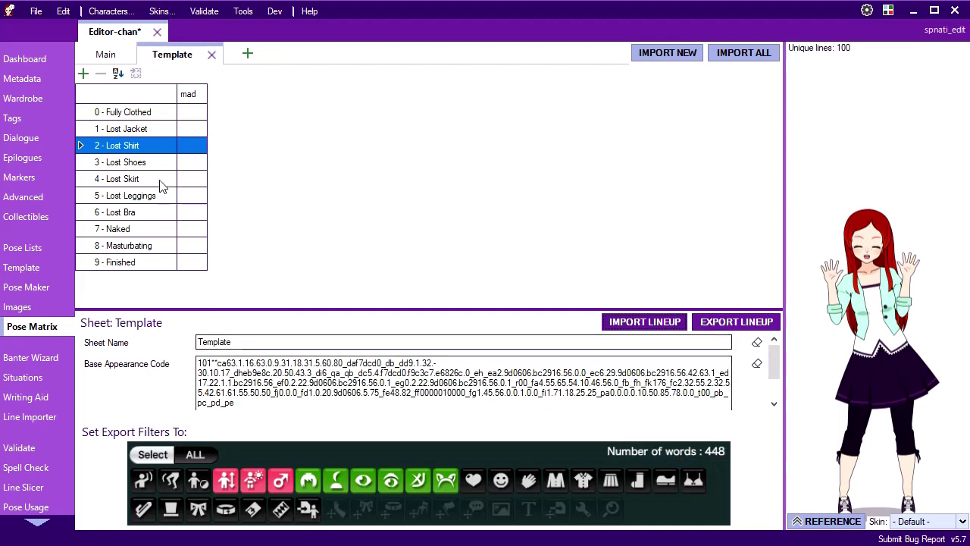
Check the wardrobe codes of the 3 - Lost Shoes, 4 - Lost Skirt and 1 - Lost Jacket stages and save the character.
left_click(118, 164)
left_click(117, 180)
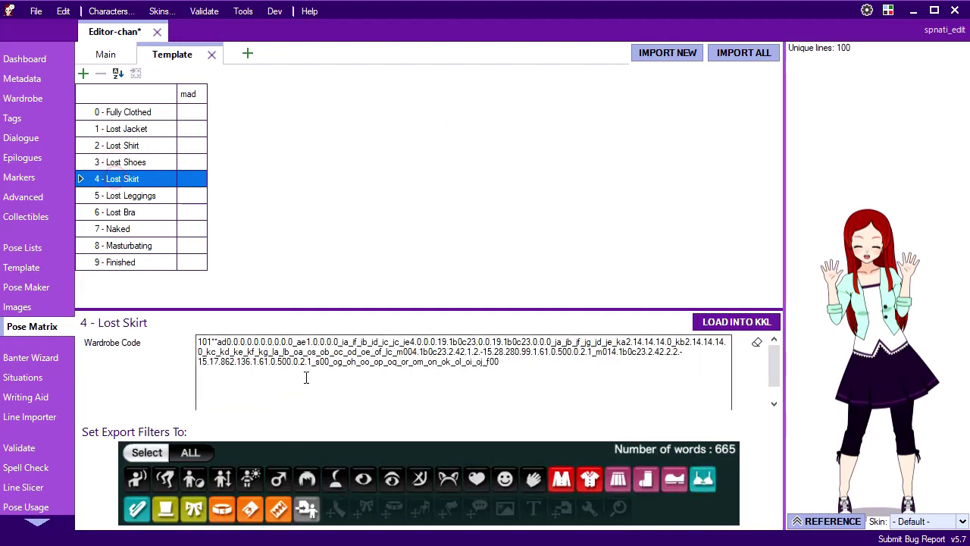
key("ctrl+s")
left_click(106, 129)
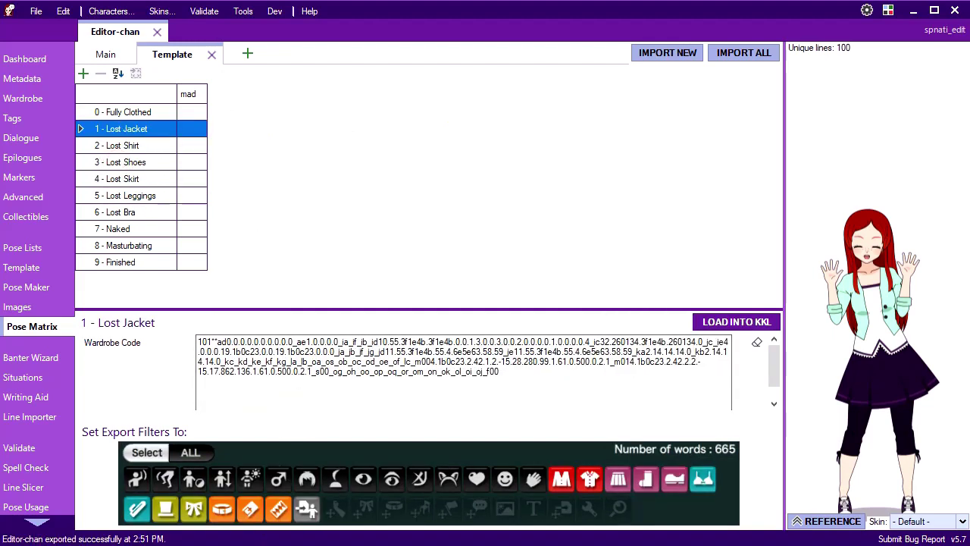
Switch to KKL and give the whole lineup an angry expression with one arm raised and the other lowered.
key("alt+Tab")
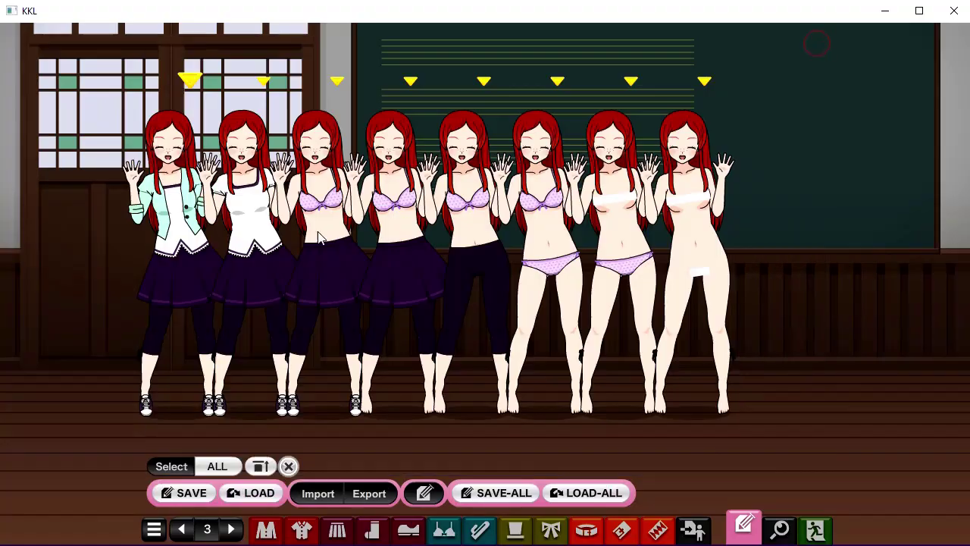
left_click(363, 534)
left_click(408, 531)
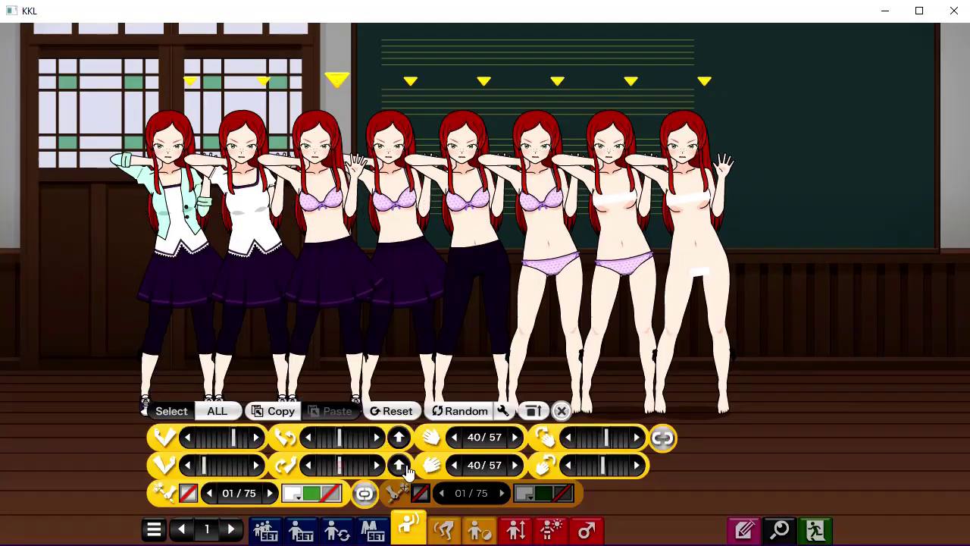
Start a lineup import for the mad pose and restrict the KKL export of ALL characters to pose and expression data.
key("alt+Tab")
left_click(188, 95)
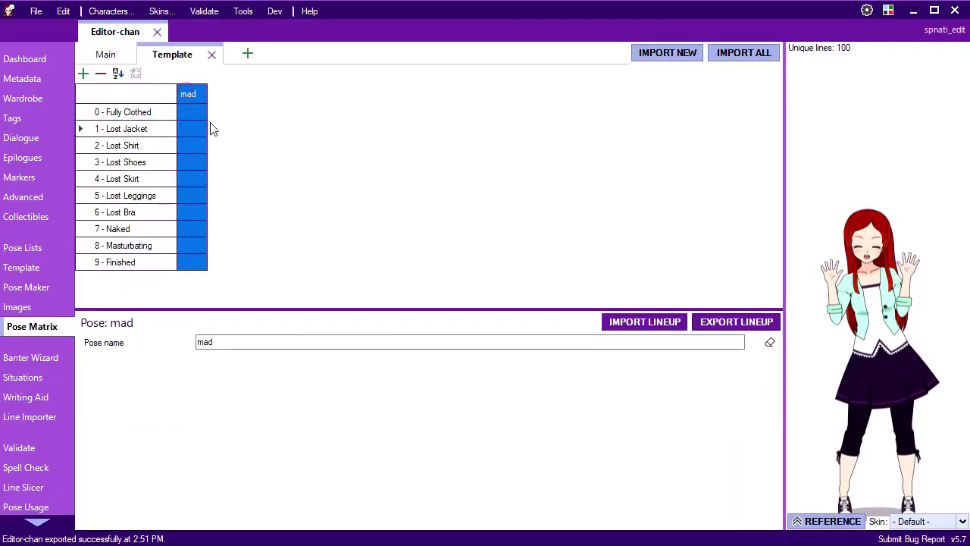
left_click(649, 322)
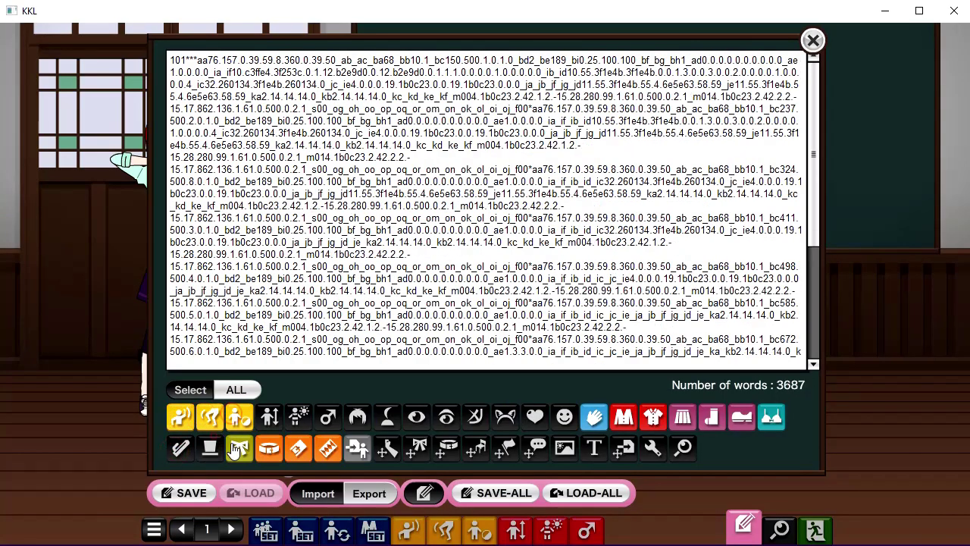
left_click(344, 445)
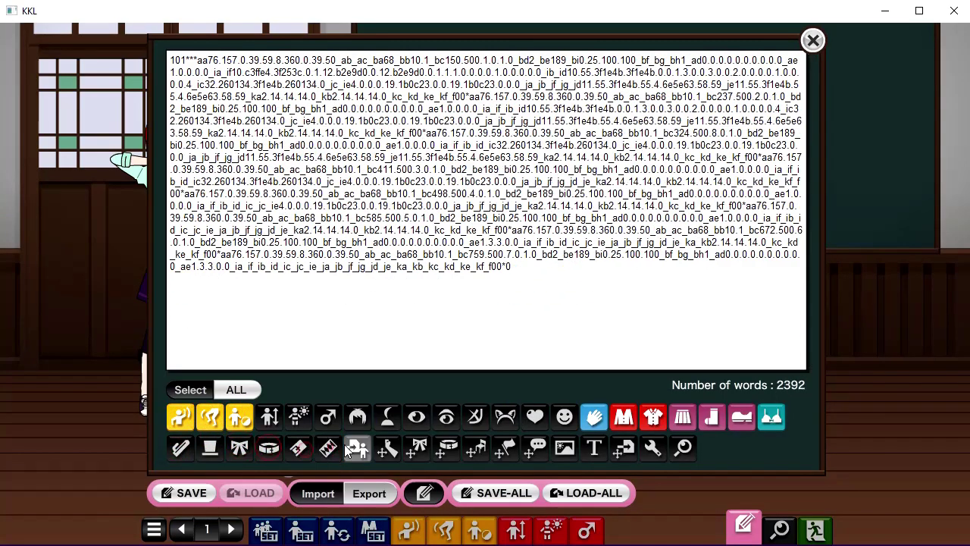
left_click(535, 417)
left_click(564, 417)
left_click(713, 416)
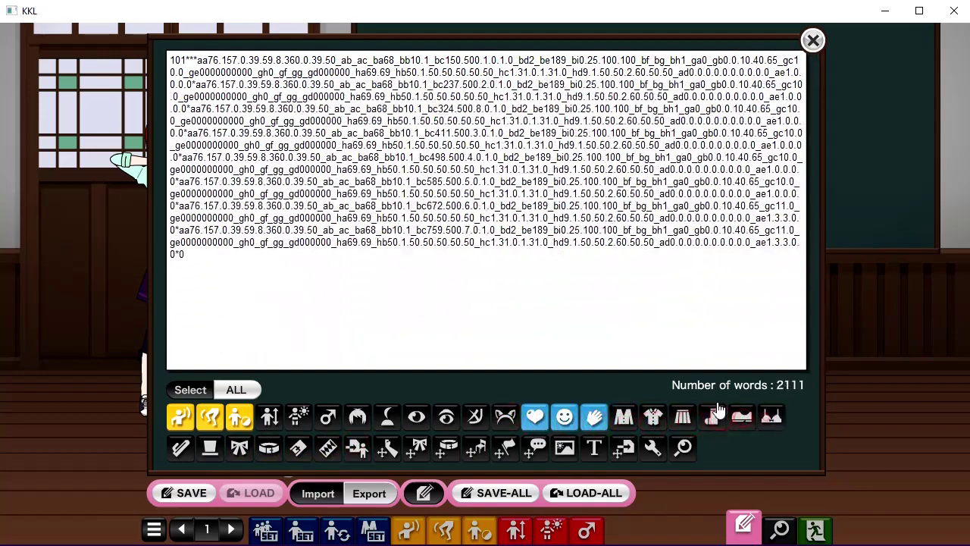
left_click(500, 258)
Paste the exported KKL lineup code and import it into the Template sheet's mad pose.
key("alt+Tab")
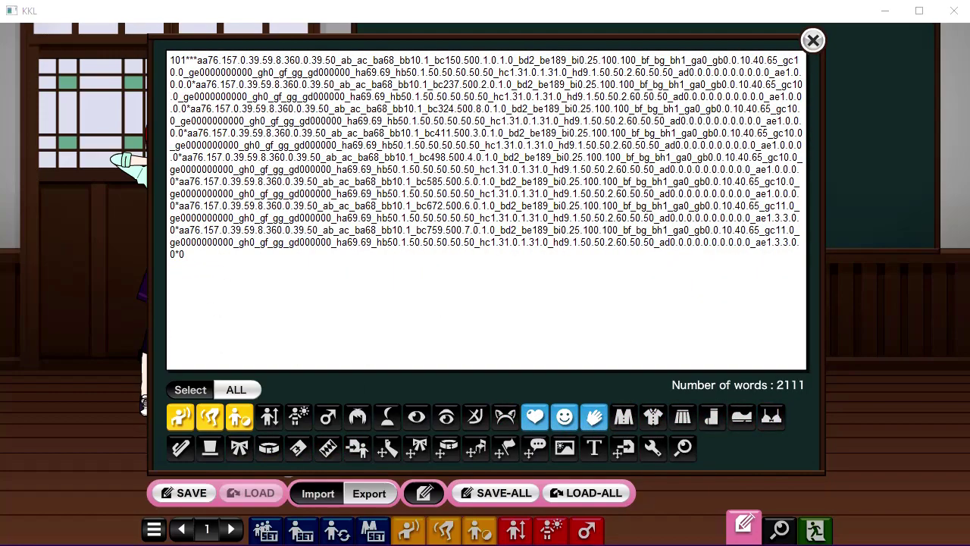
left_click(332, 290)
key("ctrl+v")
left_click(677, 452)
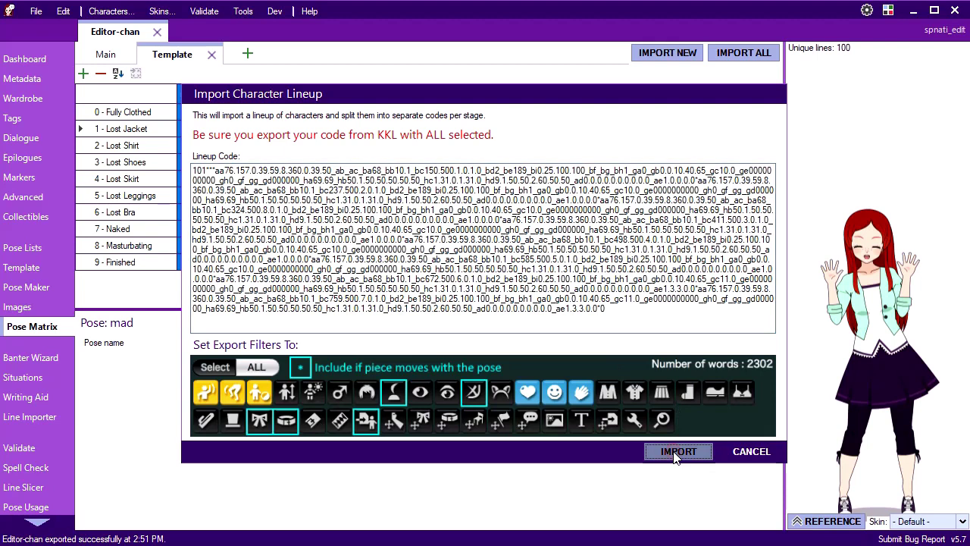
Look through the mad codes of the first three stages and save the character.
left_click(192, 113)
left_click(192, 129)
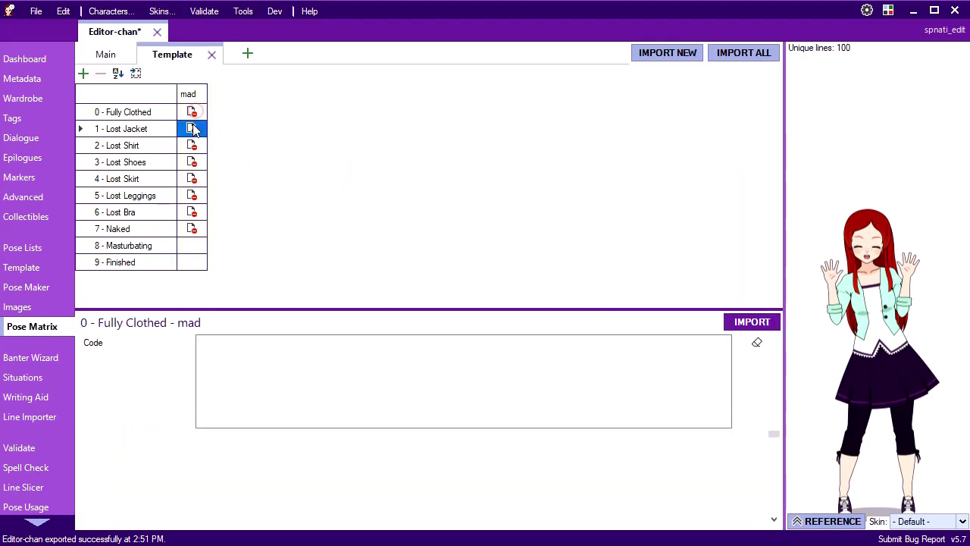
left_click(192, 145)
key("ctrl+s")
Preview the Lost Jacket stage's mad pose in the Cropping Utility and cancel without cropping.
left_click(192, 129)
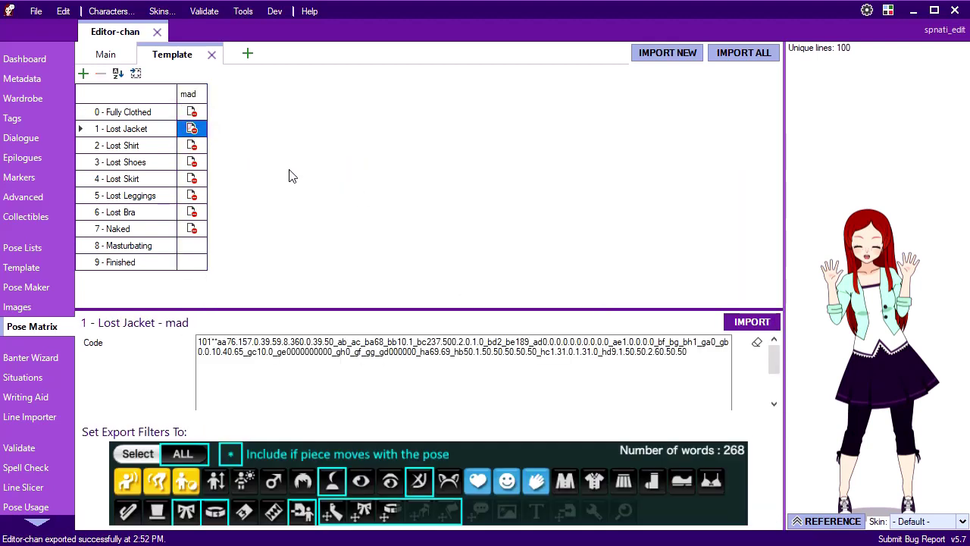
left_click(760, 324)
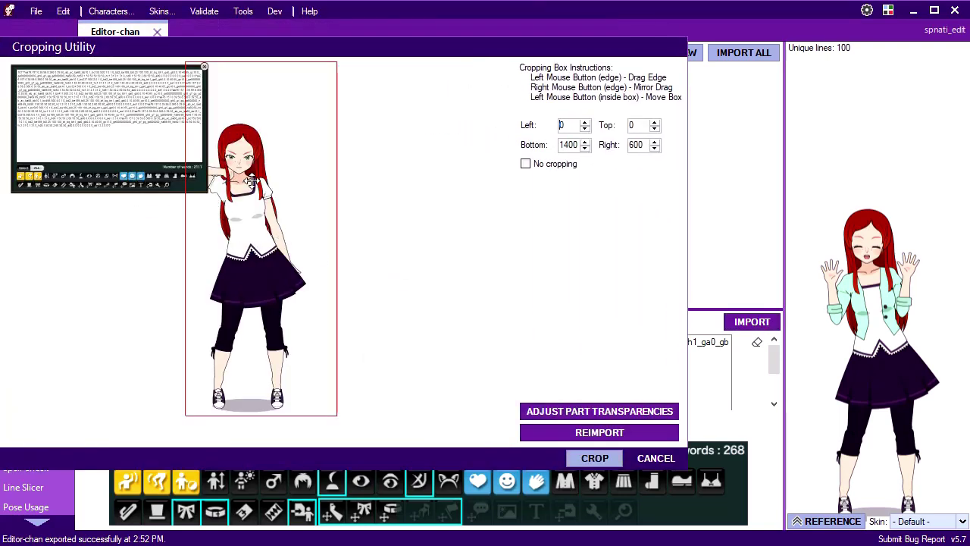
left_click(652, 458)
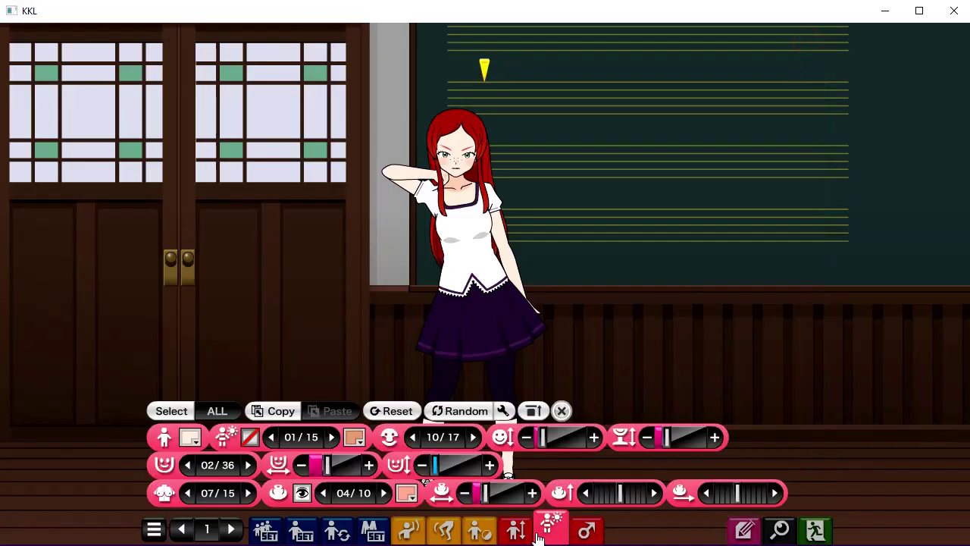
In KKL, recolour the character's skin to green with a custom colour.
left_click(189, 444)
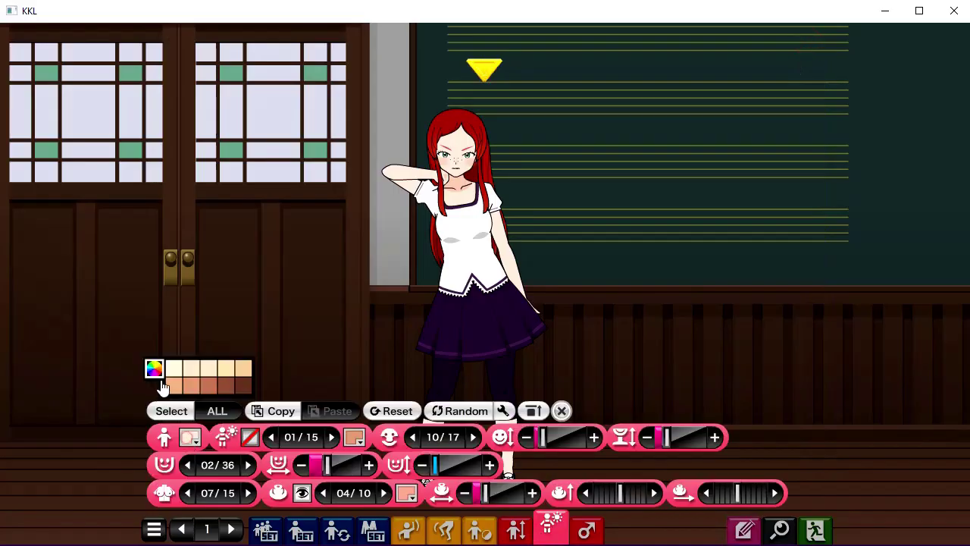
left_click(206, 433)
left_click_drag(206, 434, 214, 470)
left_click(815, 404)
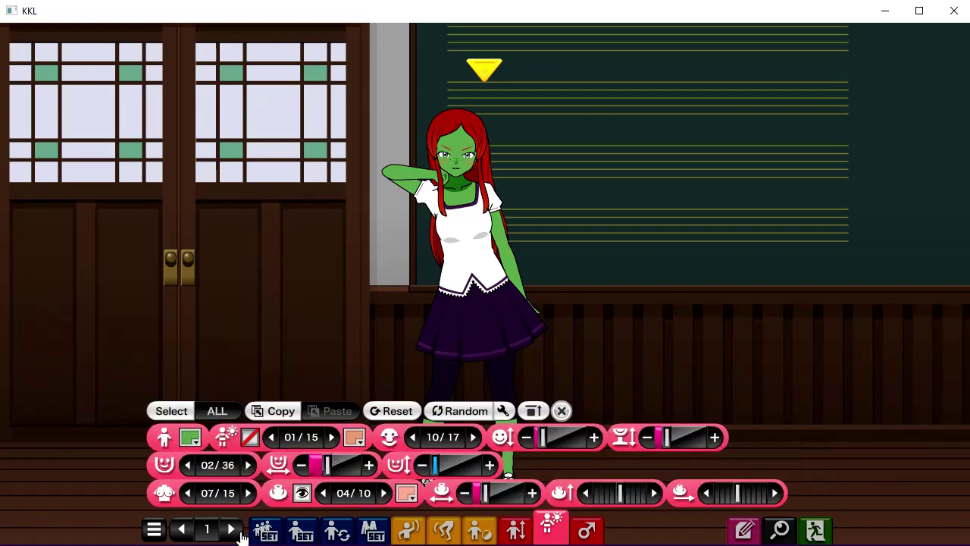
Recolour all of the character's hair to purple, covering both the main and the secondary hair colour.
left_click(231, 528)
left_click(264, 518)
left_click(191, 409)
left_click(400, 341)
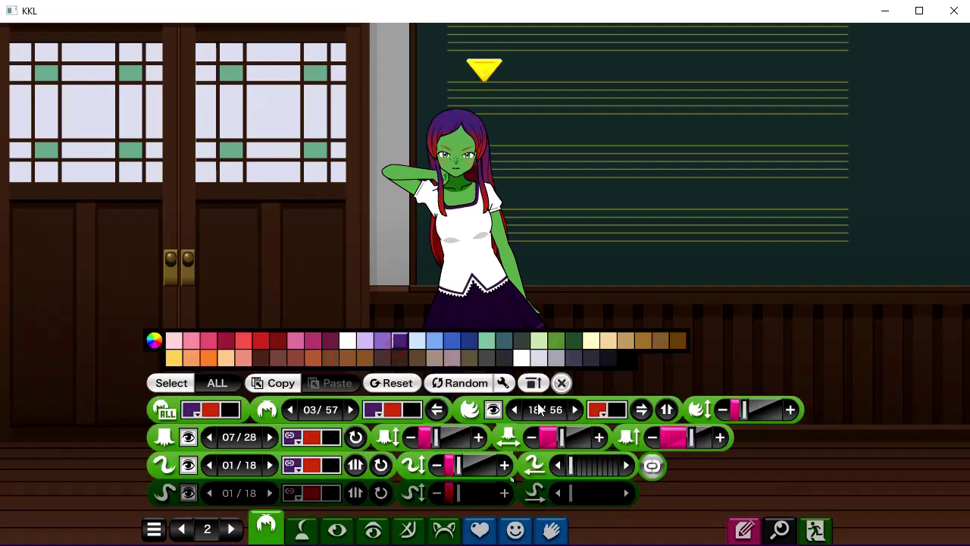
left_click(211, 409)
left_click(393, 357)
Export the KKL code with only the body, face and hair appearance filters enabled, leaving out pose and expression data.
left_click(743, 528)
left_click(369, 493)
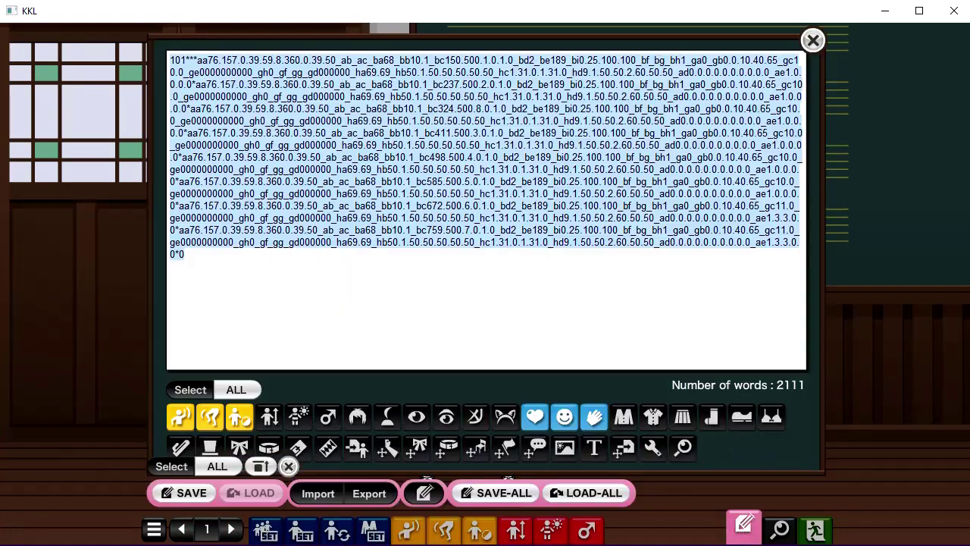
left_click(182, 415)
left_click(328, 417)
left_click_drag(338, 428, 599, 422)
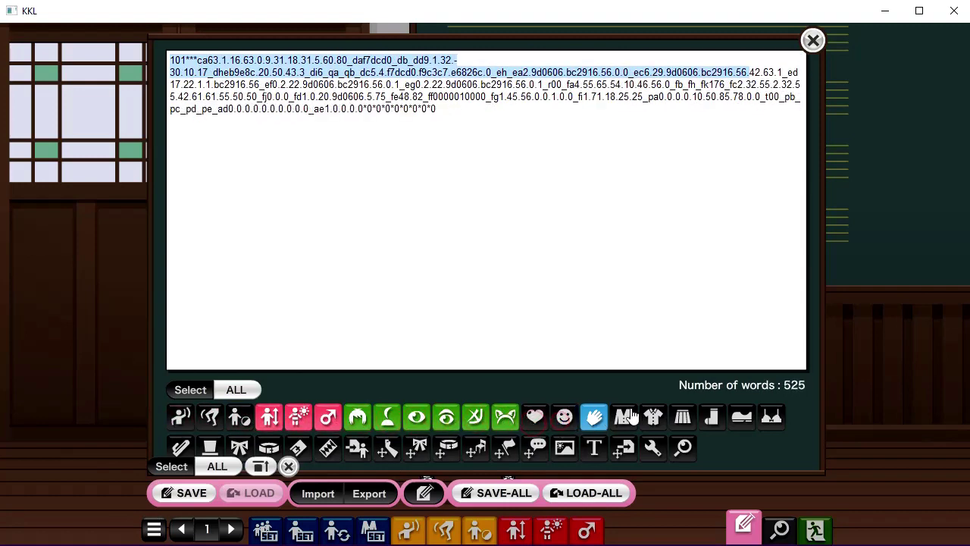
left_click(813, 40)
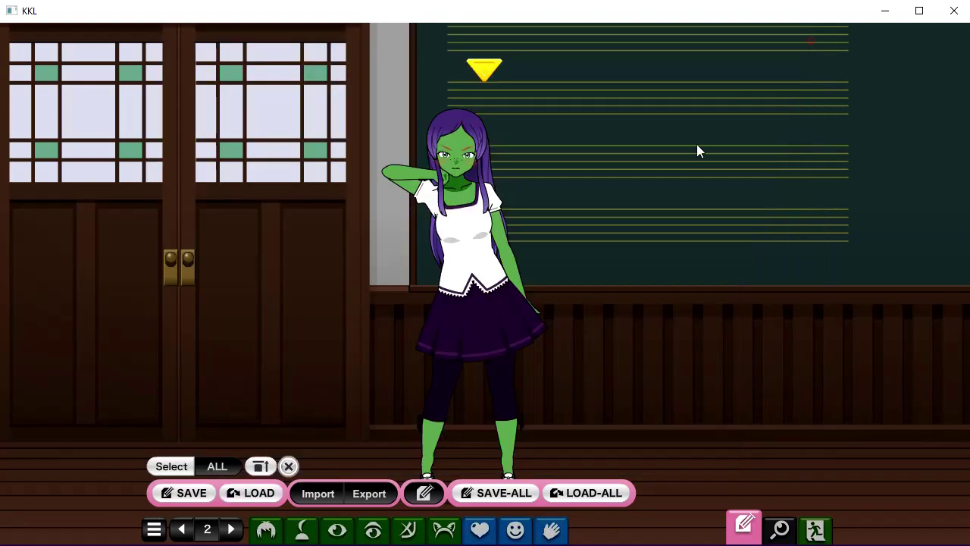
Switch to the character editor and replace the Template sheet's Base Appearance Code with the exported KKL code.
key("alt+Tab")
left_click(264, 362)
key("ctrl+a")
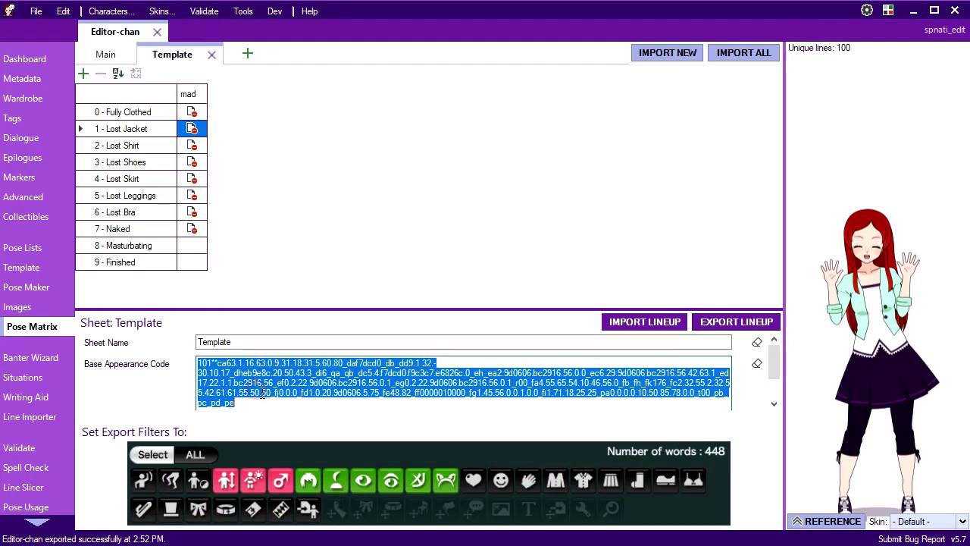
key("ctrl+v")
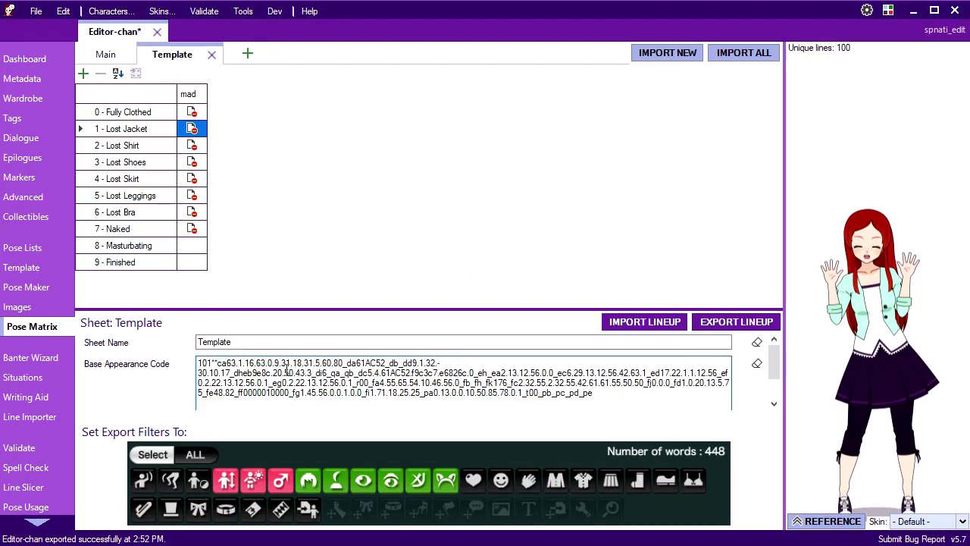
Preview the Lost Shirt stage's mad pose in the Cropping Utility and cancel without cropping.
left_click(192, 145)
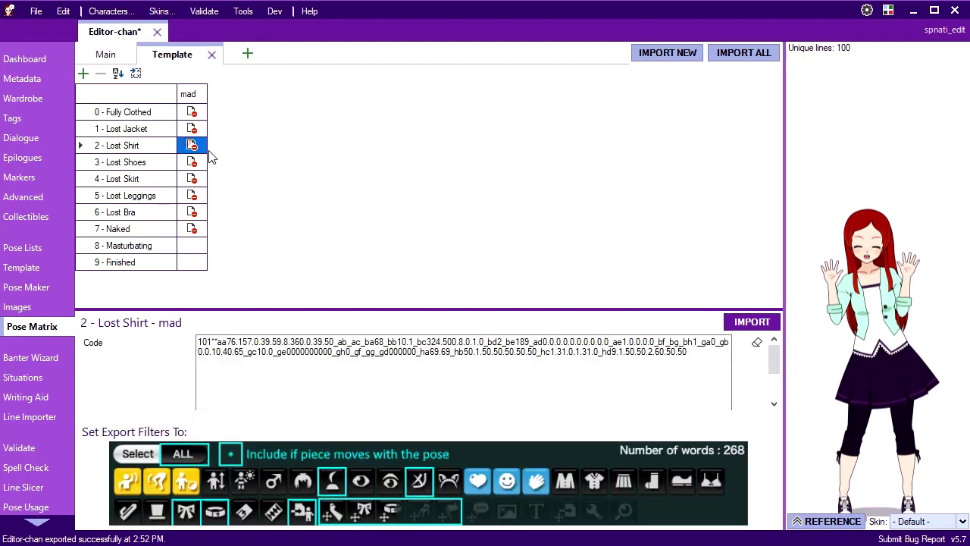
left_click(750, 322)
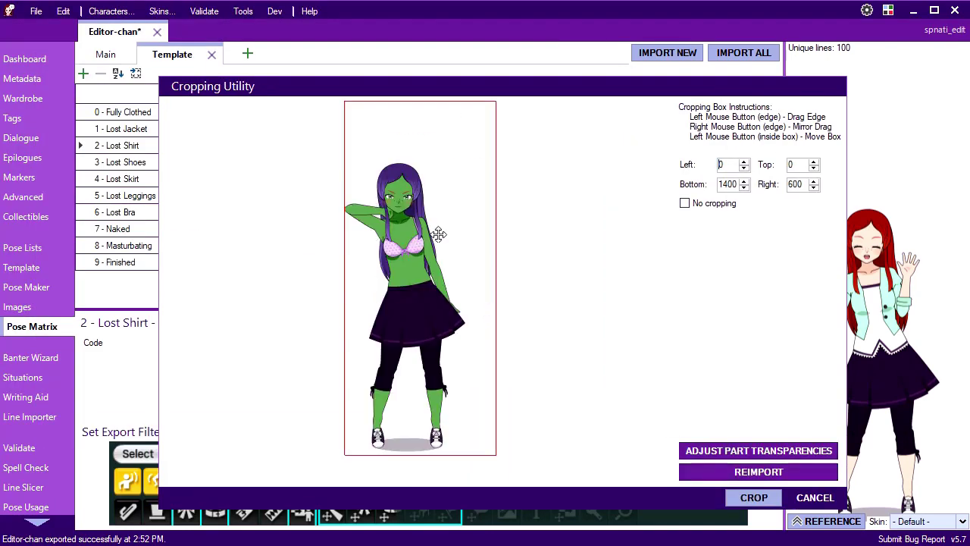
left_click(813, 498)
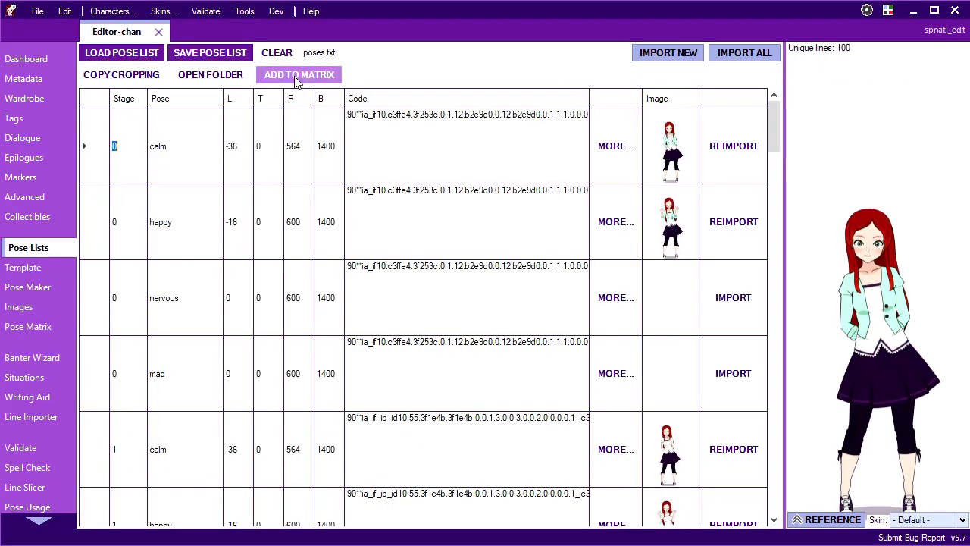
Add the loaded poses.txt pose list to the Pose Matrix as a new sheet named My Pose List.
left_click(300, 74)
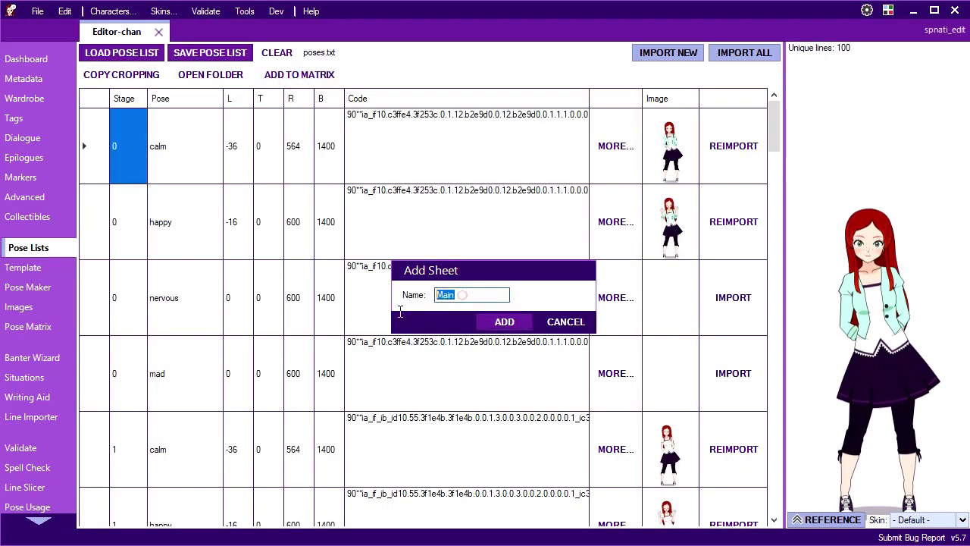
type("My Pose List")
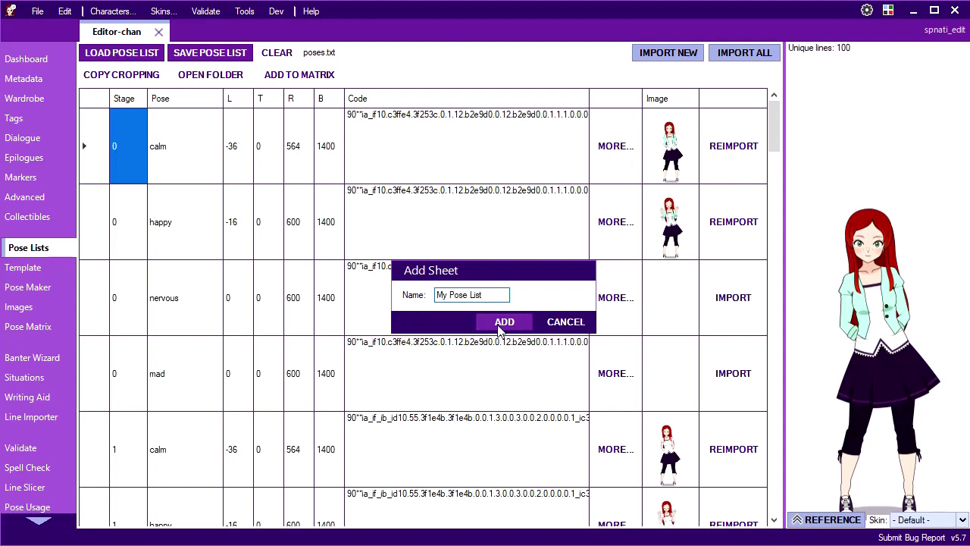
left_click(502, 324)
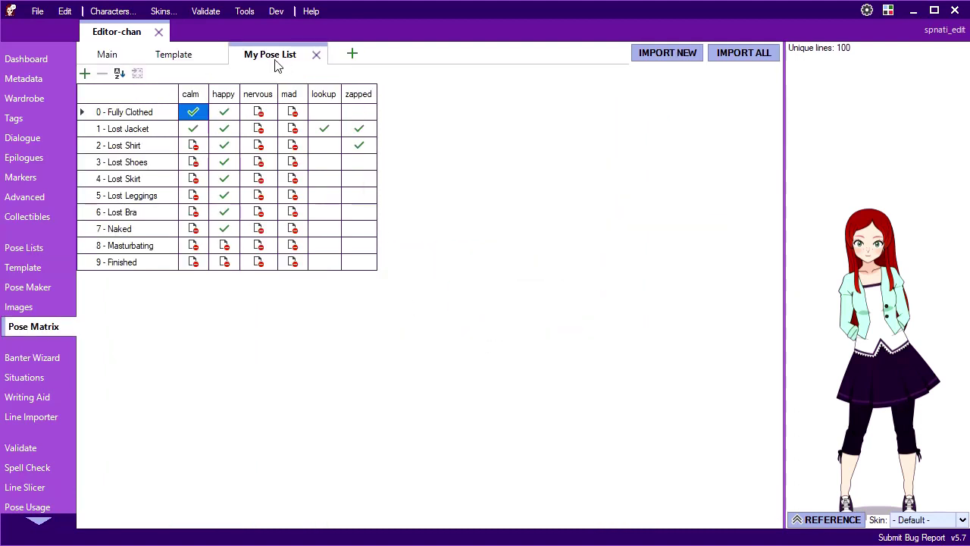